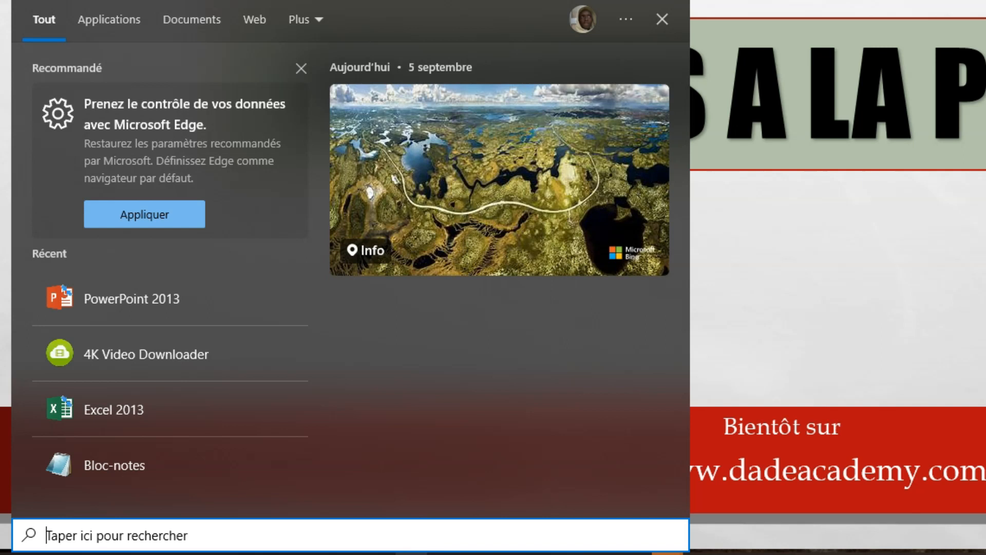
- Search the computer for "word" and launch Word 2013
left_click(119, 535)
type("word")
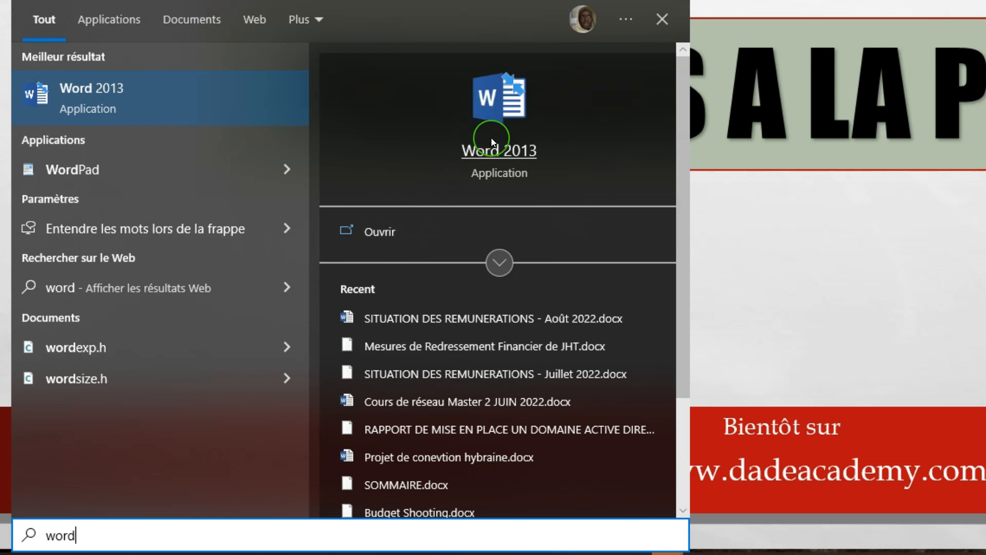
left_click(119, 91)
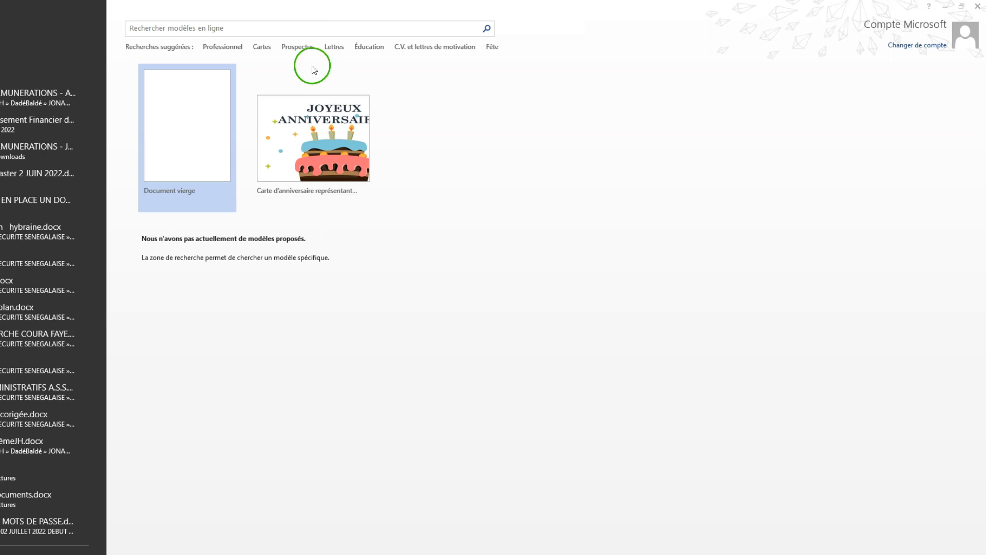
- Search the online templates for "carte" and look through the card designs offered
left_click(247, 28)
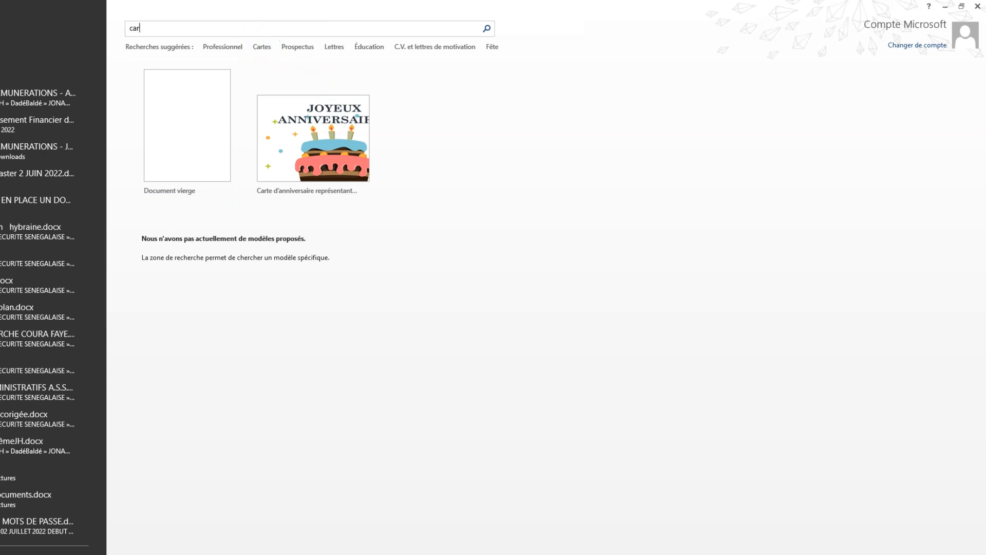
key("Return")
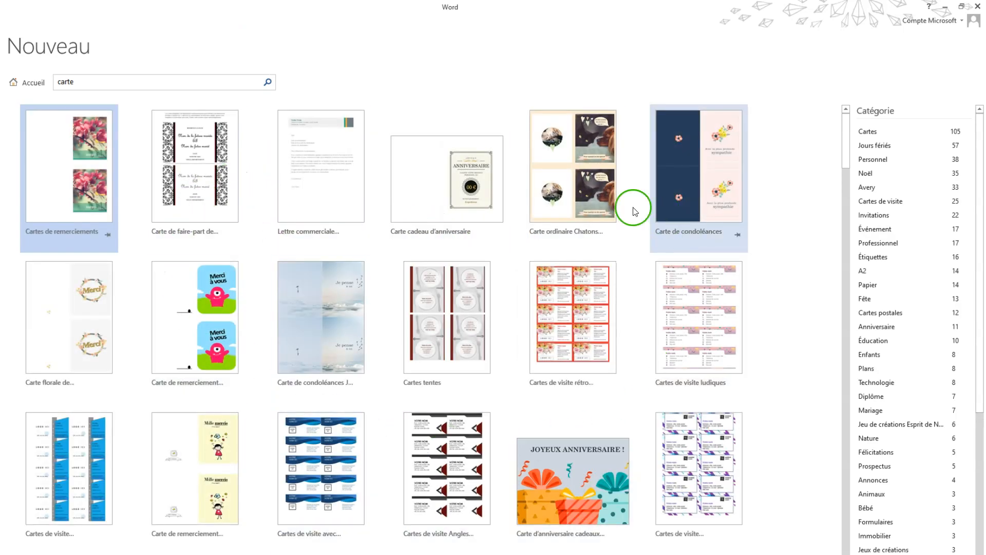
scroll(418, 353, "down", 3)
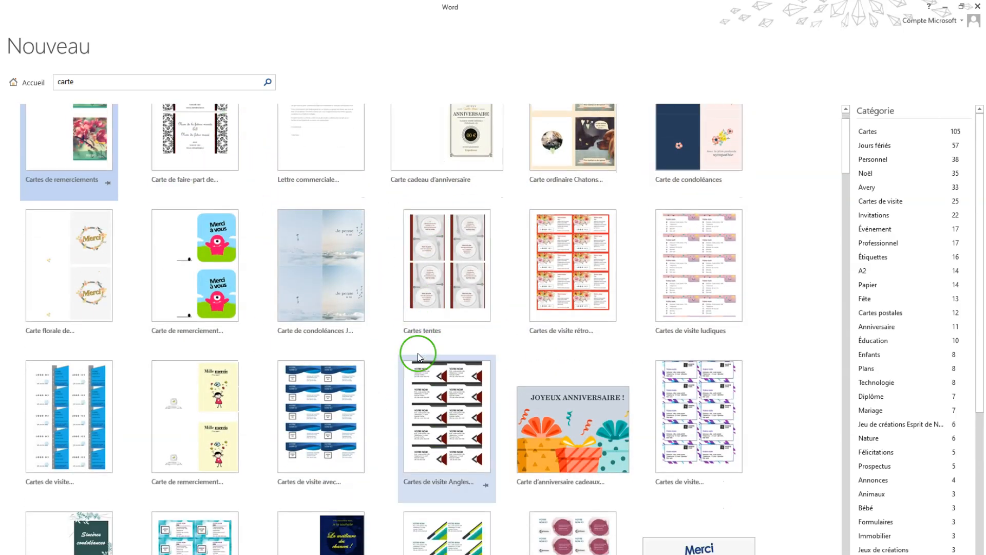
scroll(418, 355, "down", 5)
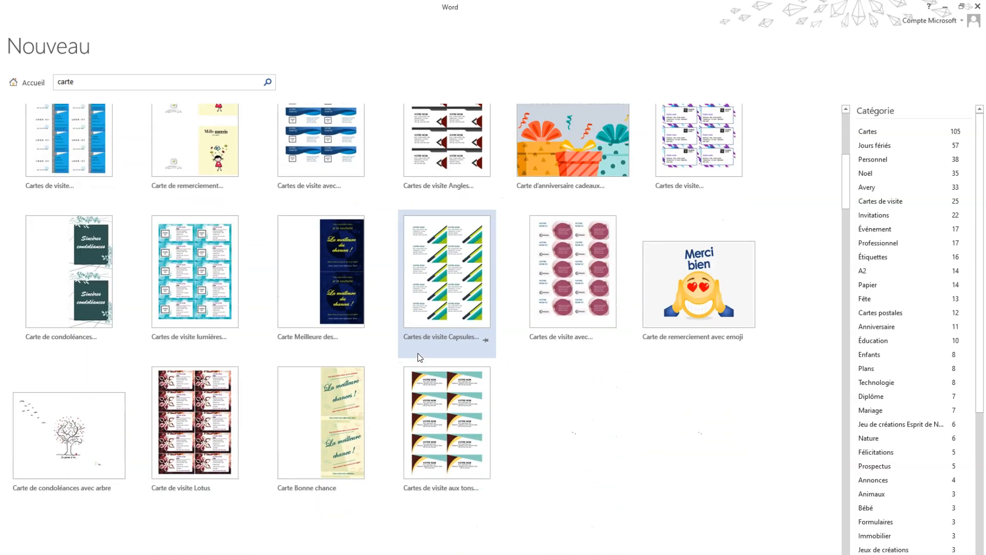
scroll(419, 350, "up", 5)
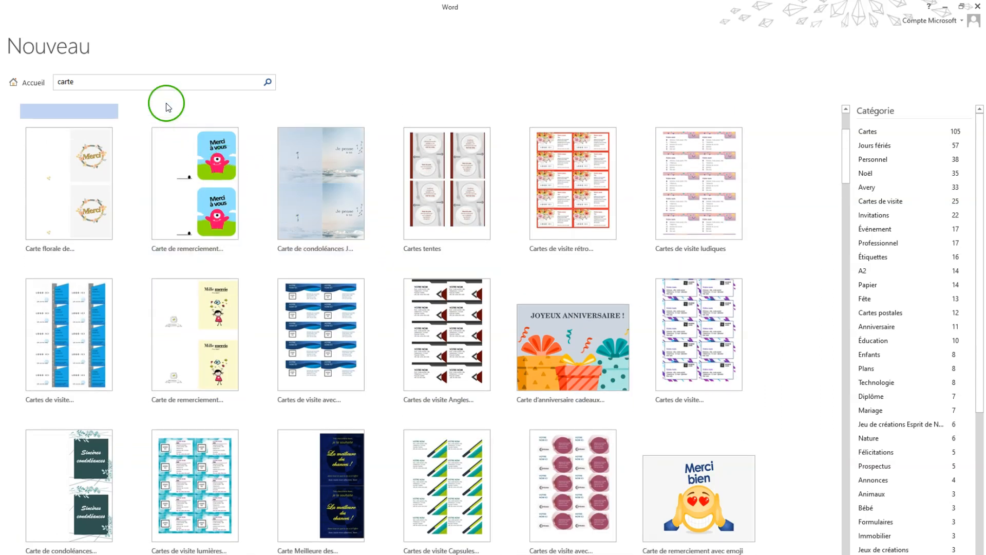
- Replace the template search term with "brochure" and look through the brochure designs offered
left_click(123, 81)
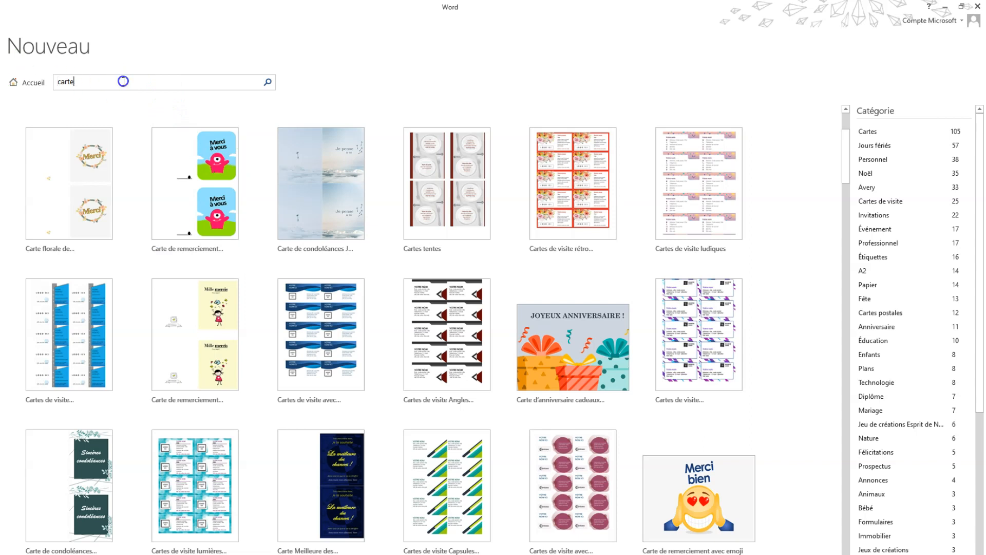
key("BackSpace")
key("BackSpace")
key("BackSpace")
key("BackSpace")
key("BackSpace")
type("broch")
key("Return")
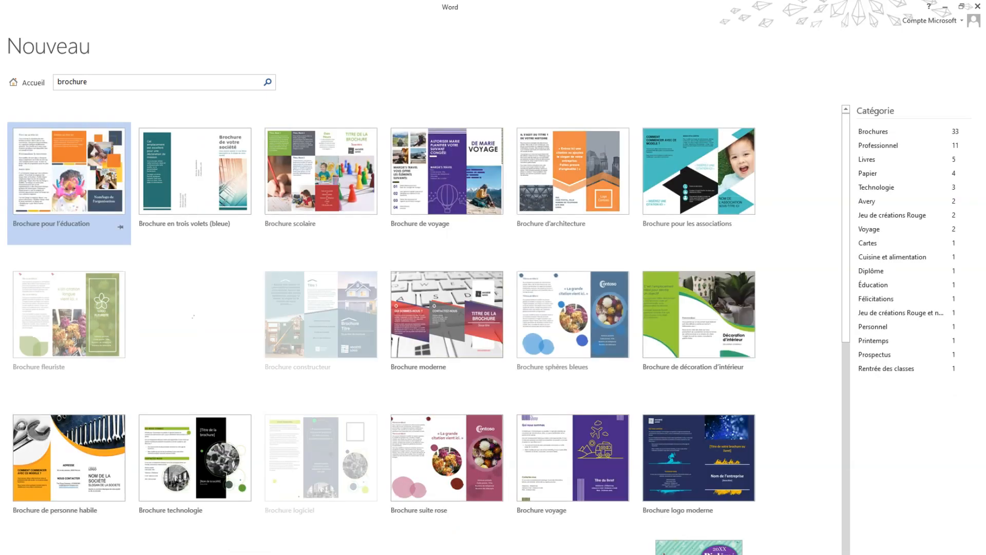
scroll(368, 337, "down", 5)
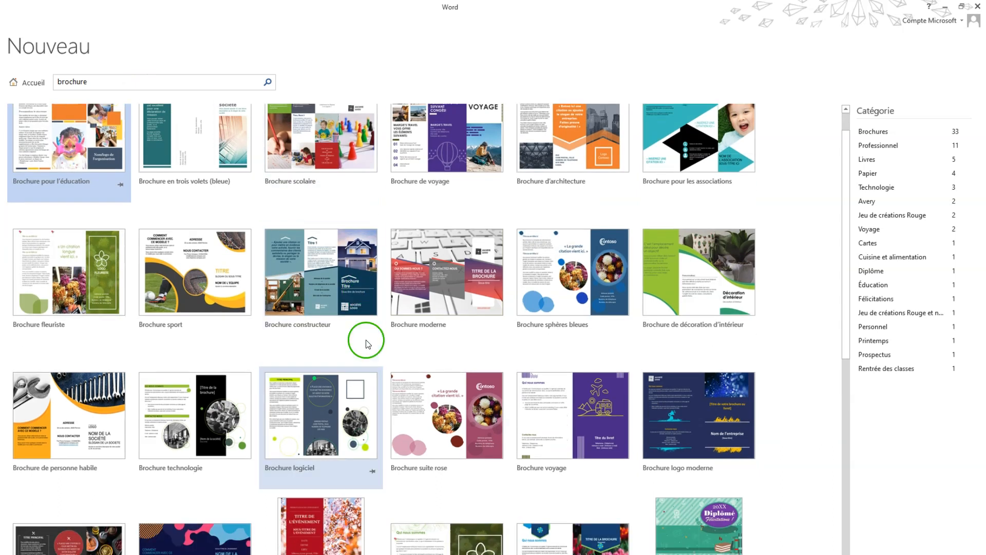
scroll(374, 352, "down", 3)
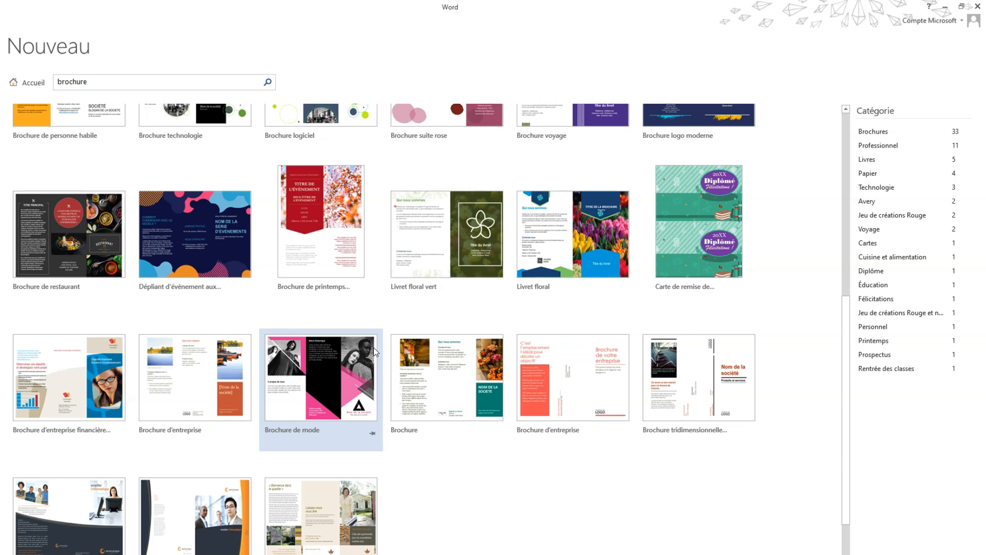
scroll(165, 489, "down", 1)
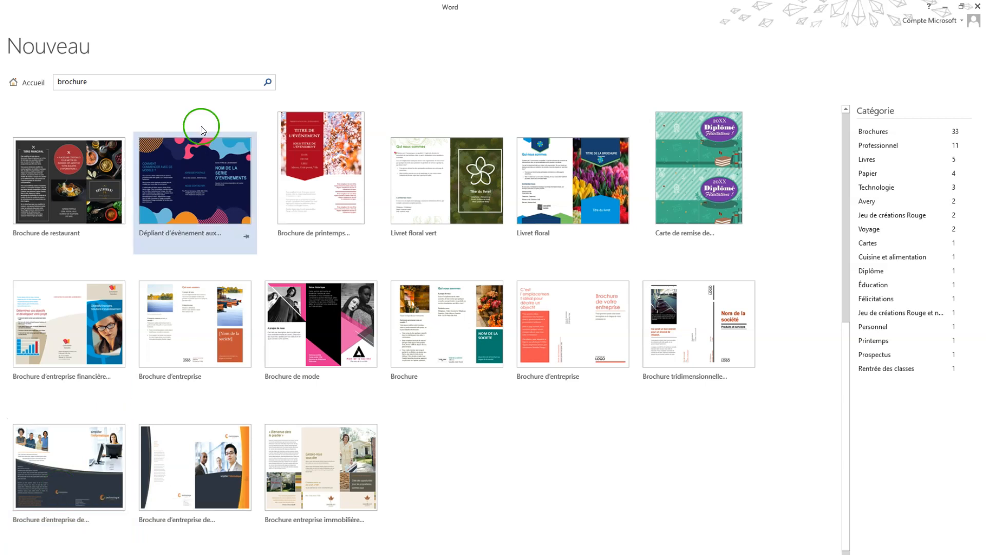
- Search the online templates for "anniversaire" and look through the birthday designs offered
left_click(55, 77)
key("Delete")
key("ctrl+Delete")
type("anniversaire")
key("Return")
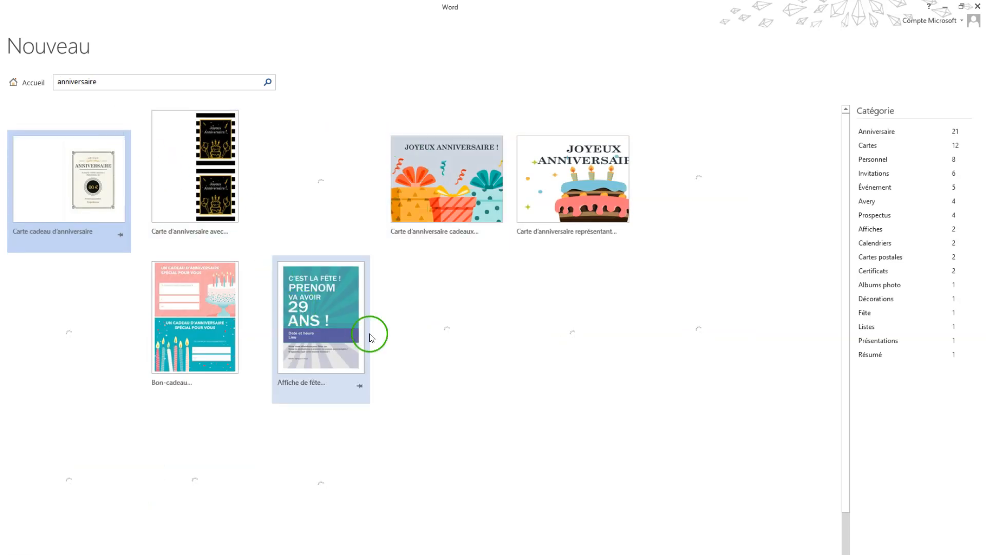
scroll(288, 301, "down", 1)
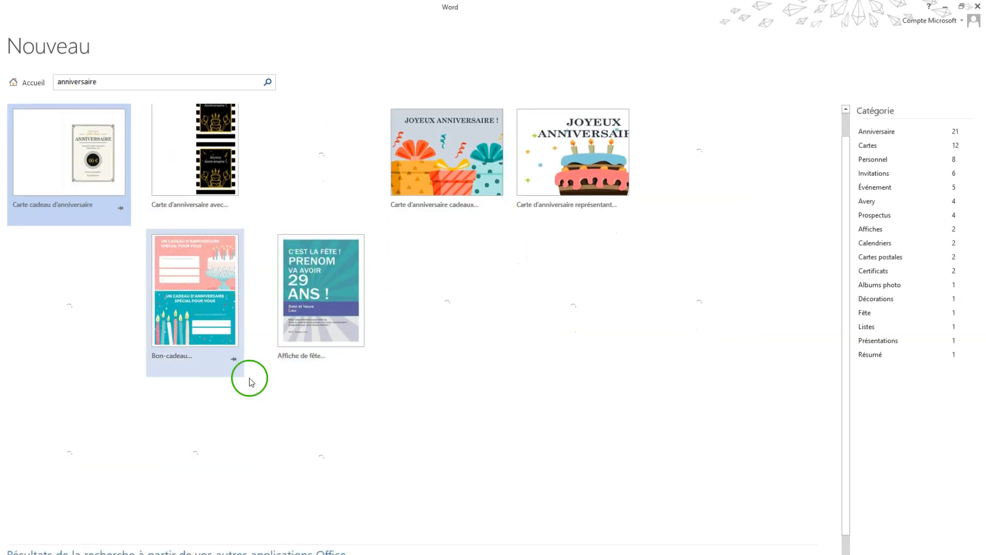
scroll(436, 365, "down", 1)
scroll(353, 331, "up", 2)
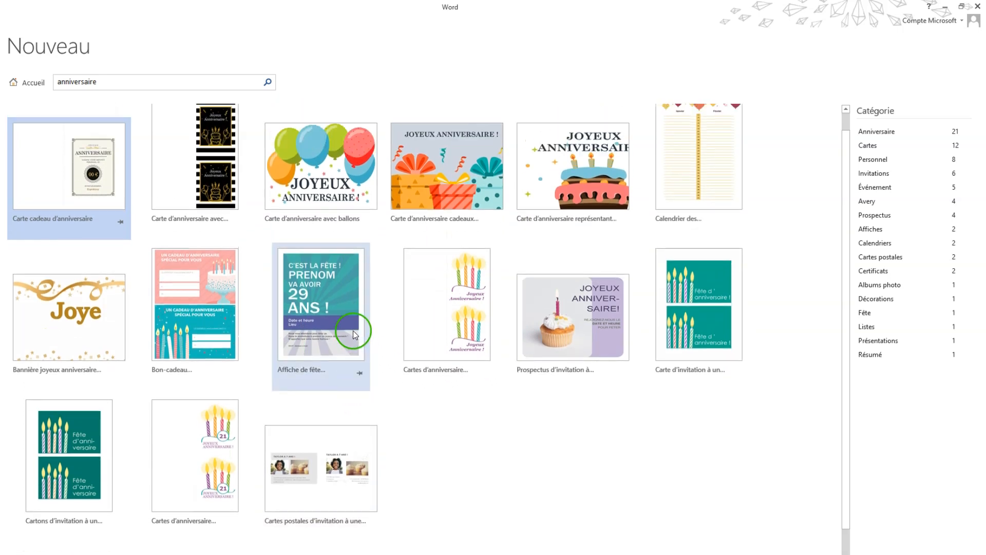
- Leave the template search to create a blank document and enter the text "Bienvenue sur Microsoft Word !"
left_click(146, 82)
key("BackSpace")
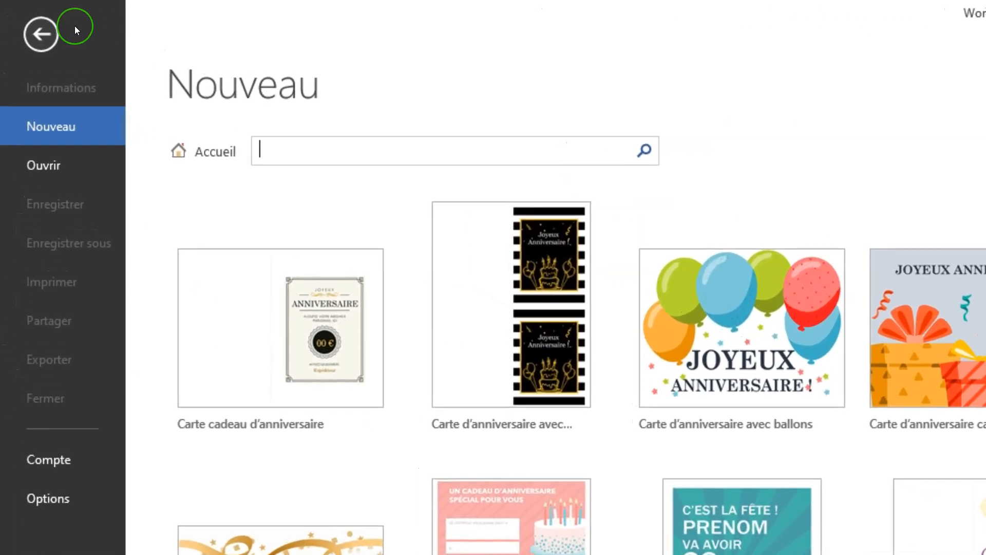
left_click(5, 27)
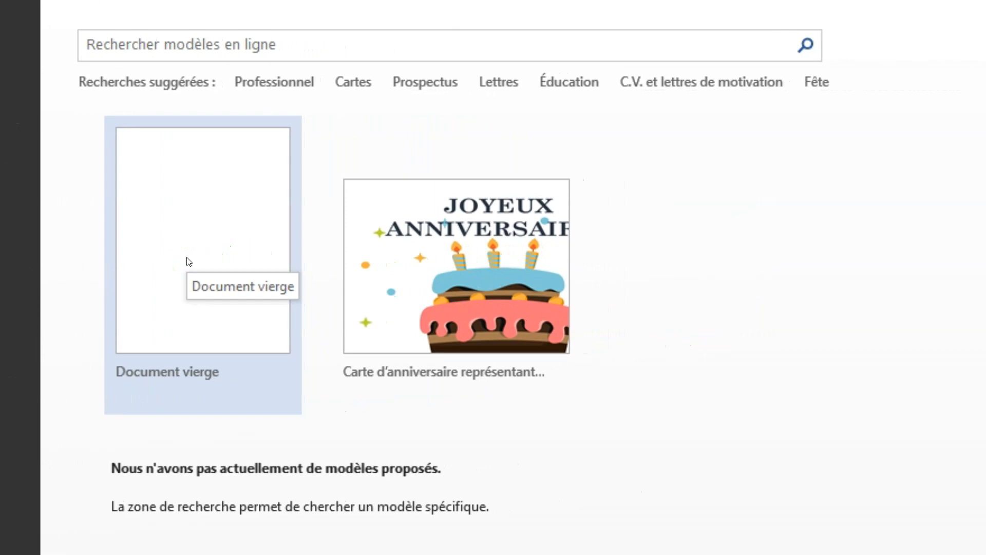
left_click(188, 262)
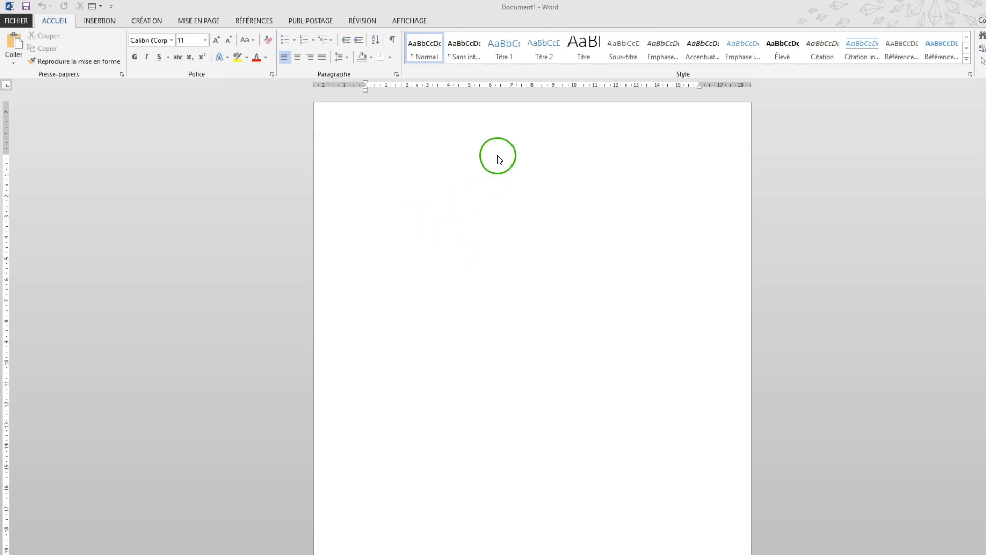
type("Bienvenue")
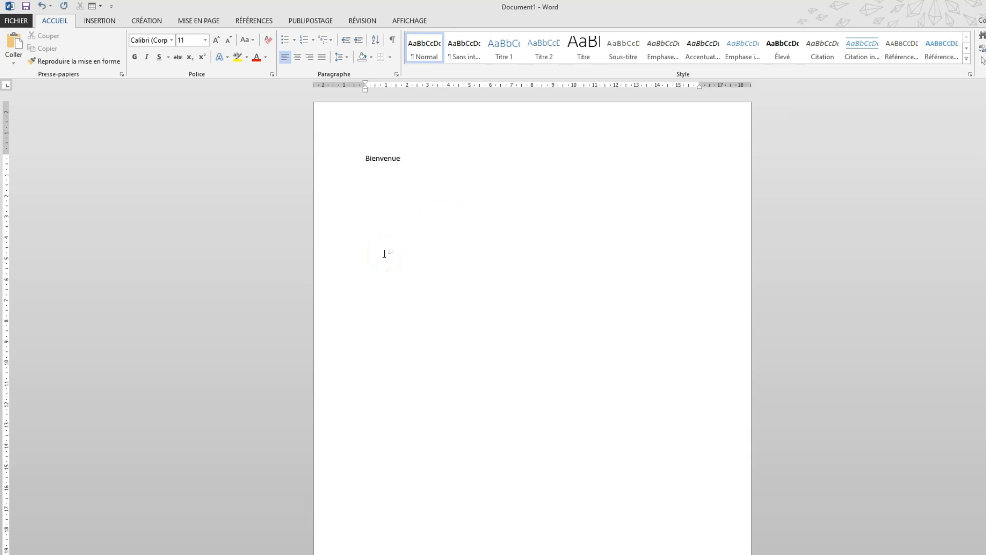
type(" sur Microsoft Word !")
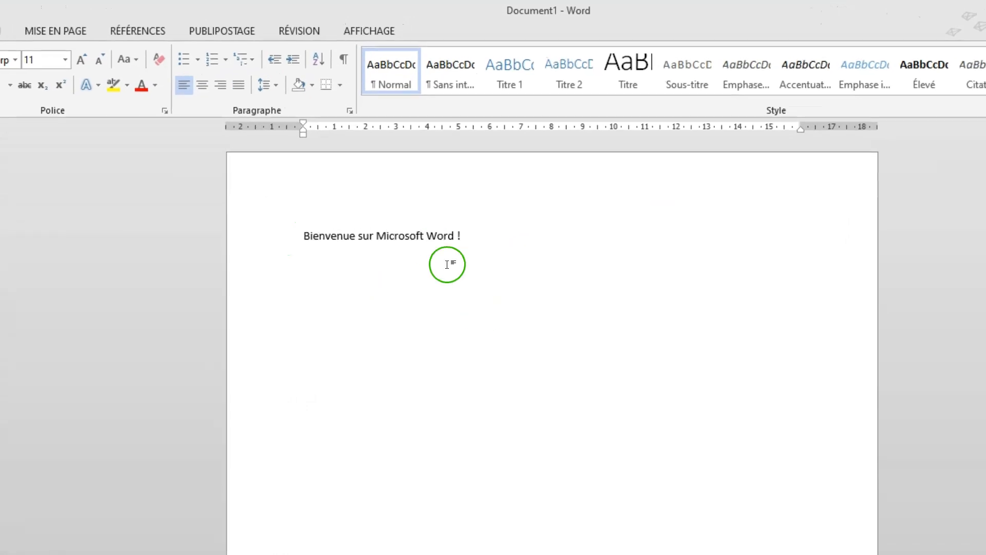
- Delete all the text in the document and undo the deletion
key("ctrl+a")
key("Delete")
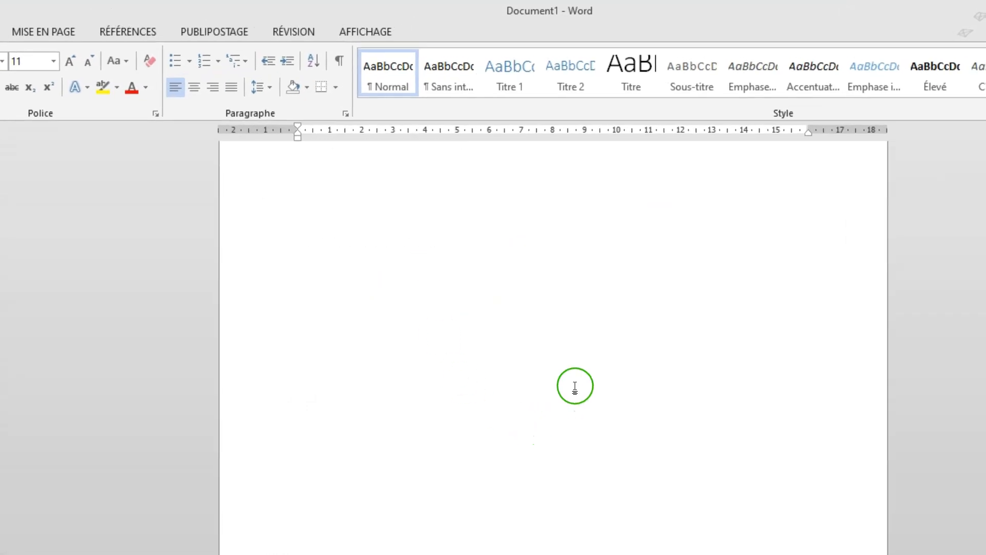
key("ctrl+z")
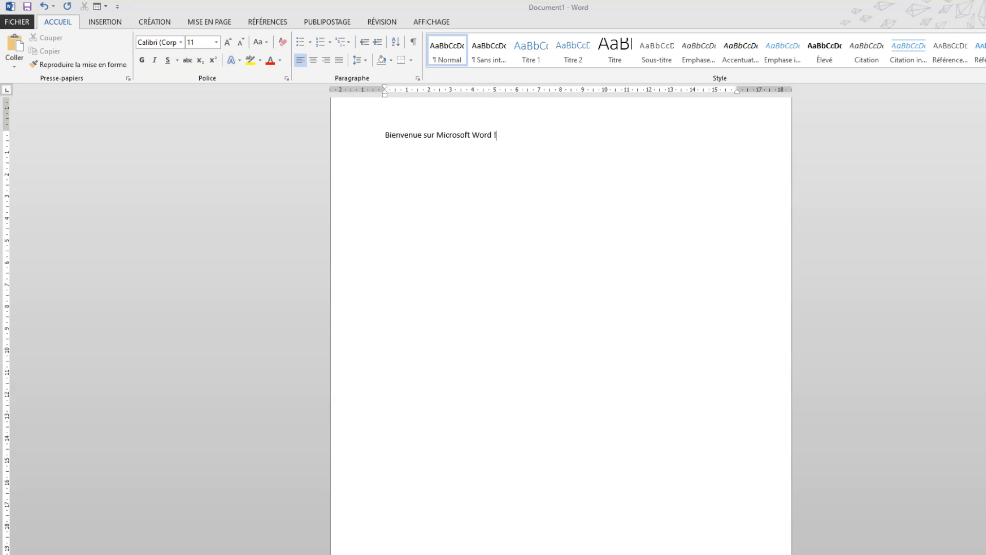
left_click(467, 198)
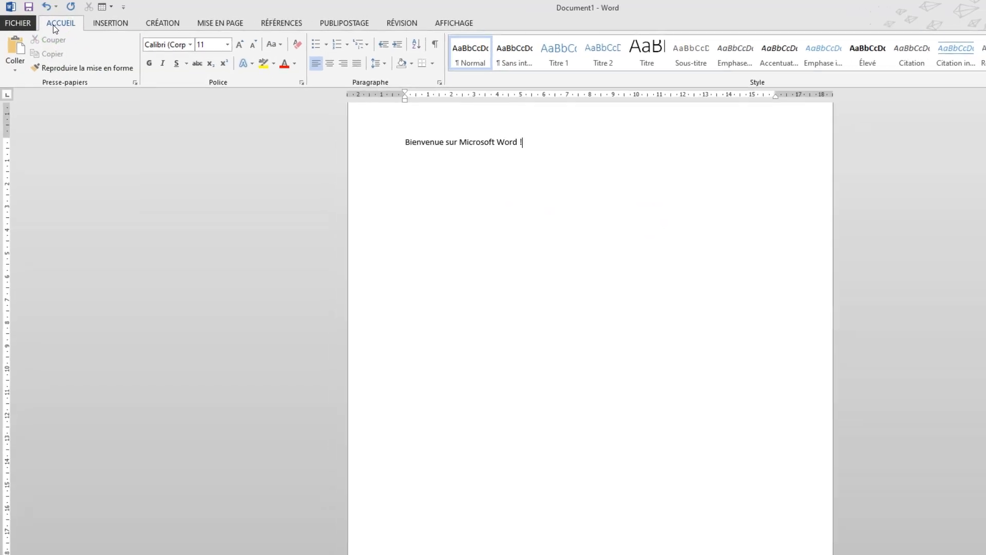
left_click(57, 21)
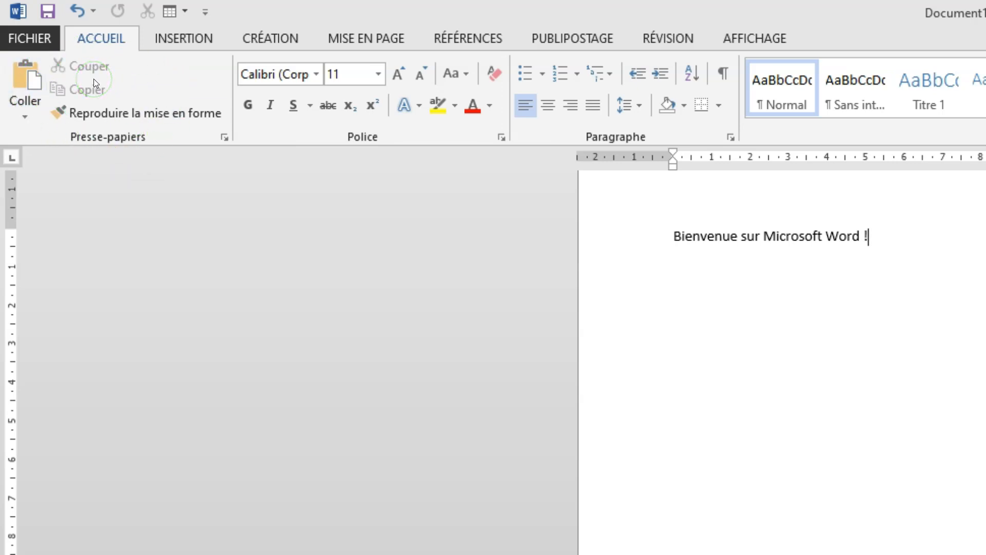
left_click(167, 36)
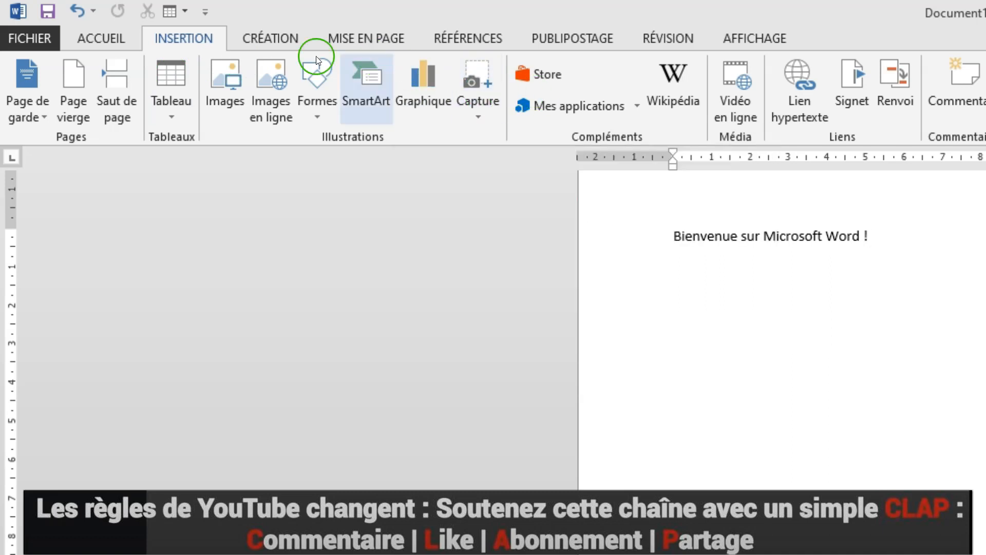
left_click(267, 28)
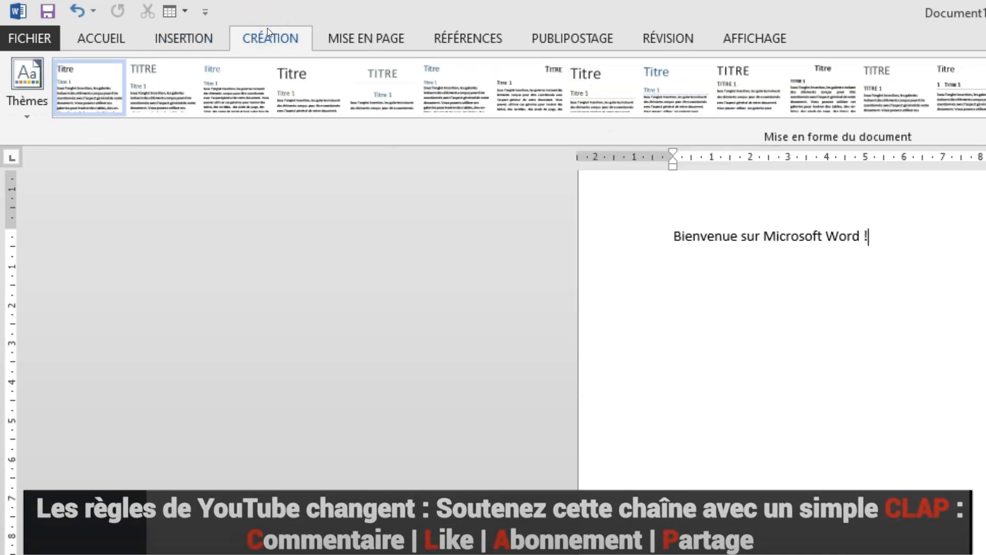
left_click(102, 34)
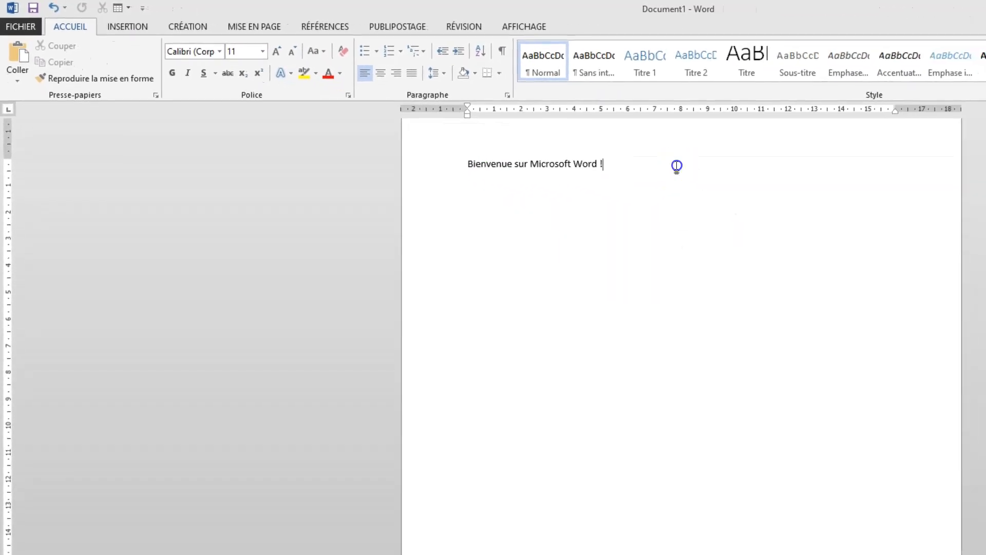
- Change the font of the line "Bienvenue sur Microsoft Word !" to Book Antiqua
left_click(448, 155)
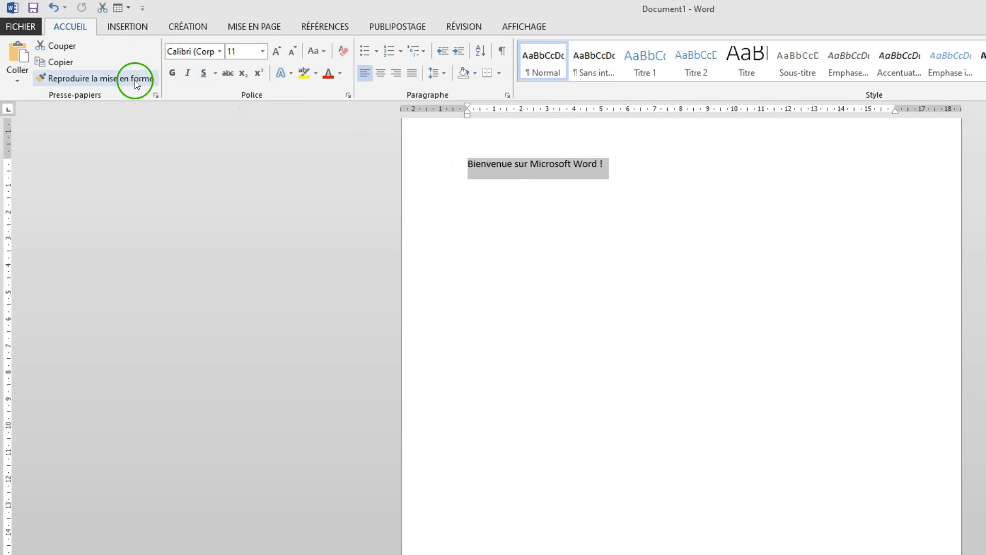
left_click(193, 51)
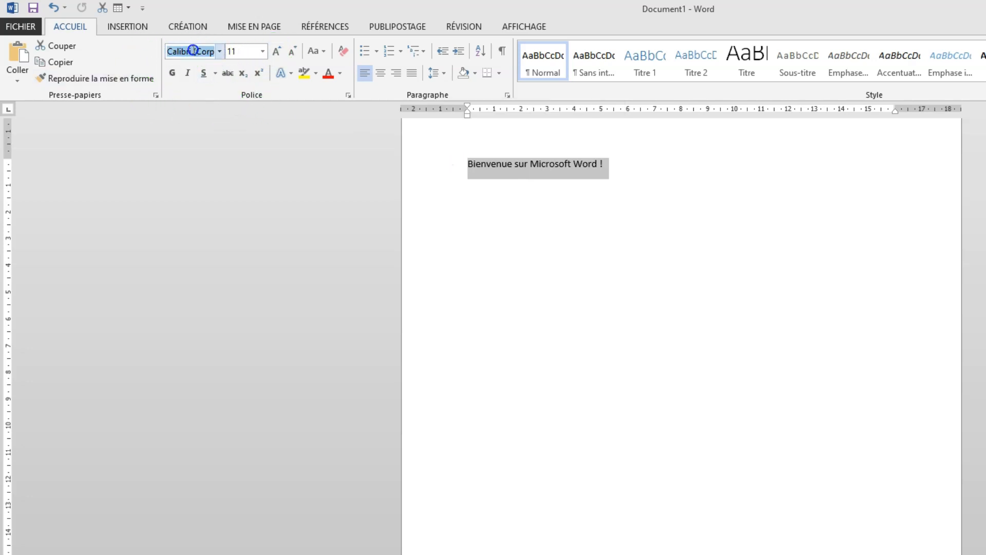
type("Book Antiqua")
key("Return")
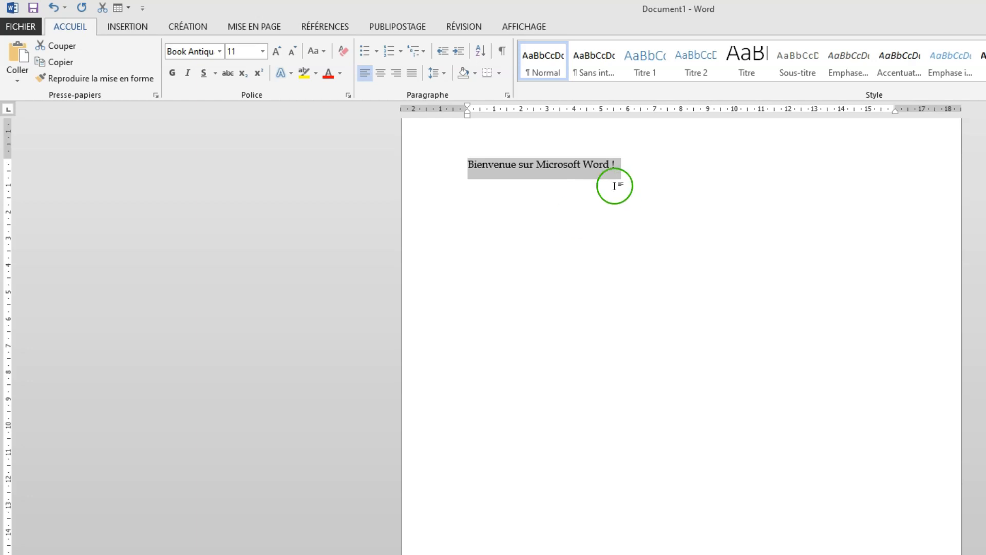
- Reselect the welcome line, preview other fonts such as Algerian on it, and look through the available font sizes
left_click(619, 163)
left_click_drag(619, 163, 458, 166)
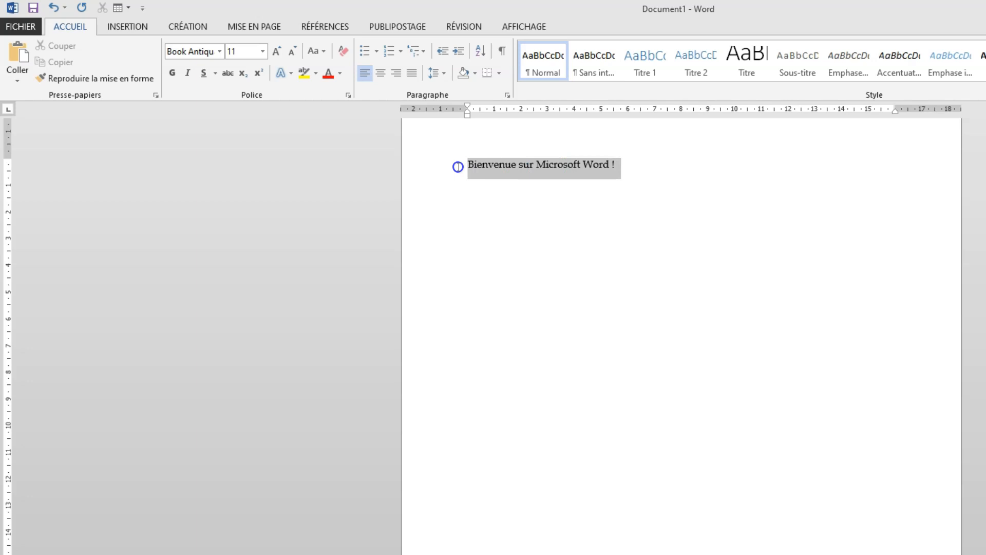
left_click(197, 51)
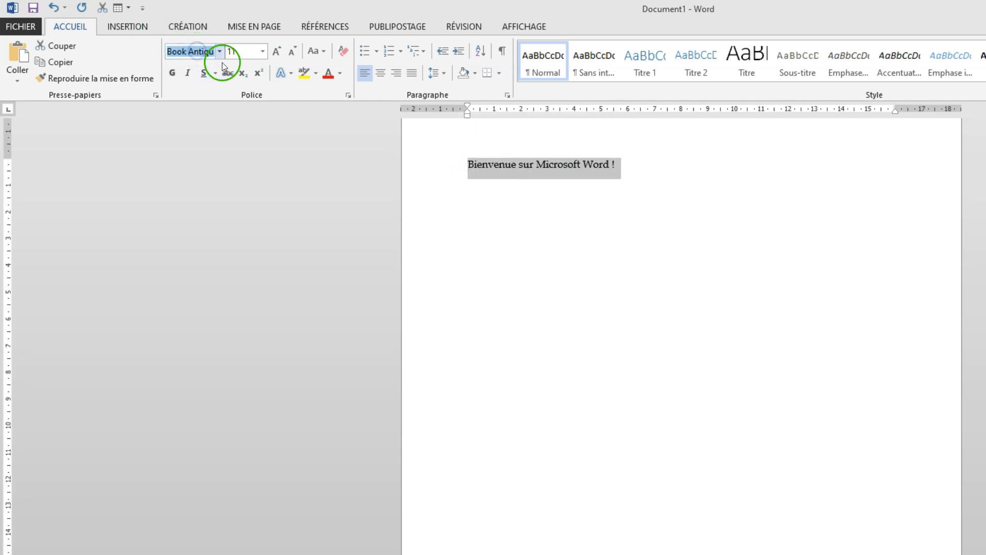
left_click(221, 56)
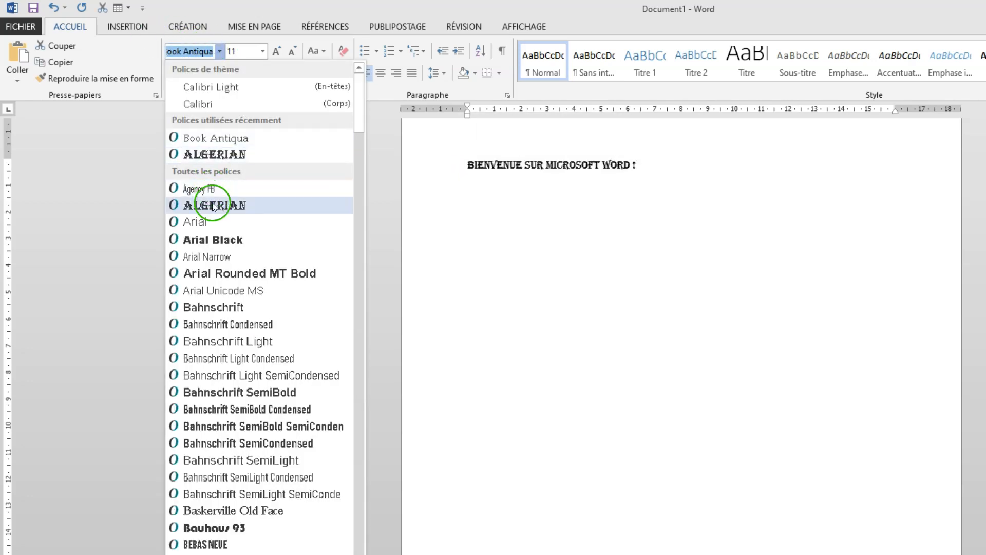
left_click(263, 51)
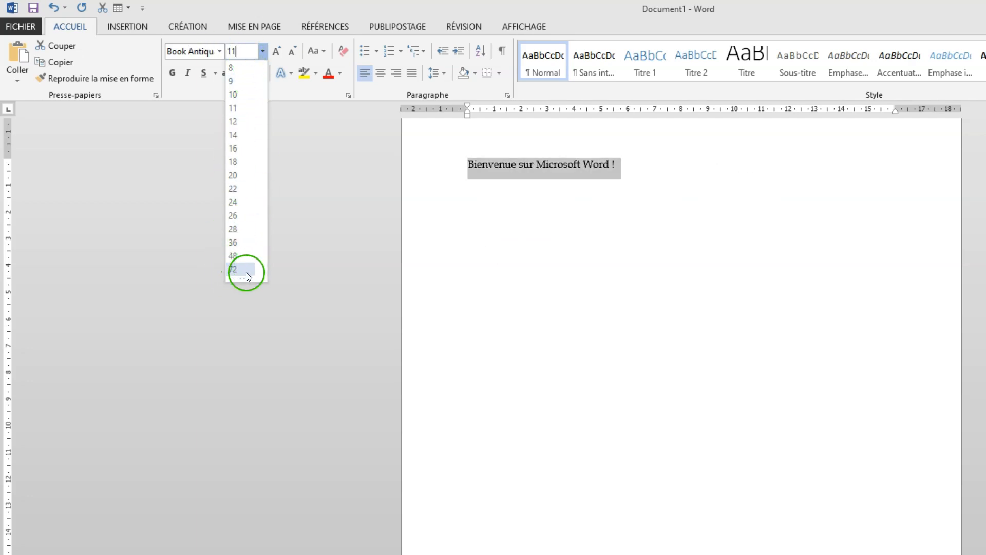
left_click_drag(243, 277, 243, 325)
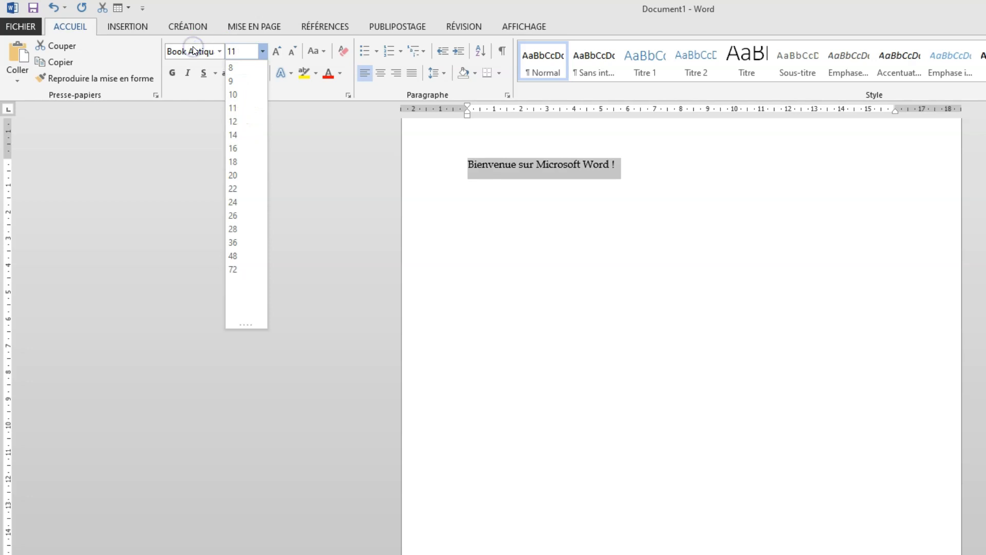
- Set the welcome line's font size to 80 and preview other fonts such as Calibri Light and Magneto without applying them
left_click(246, 48)
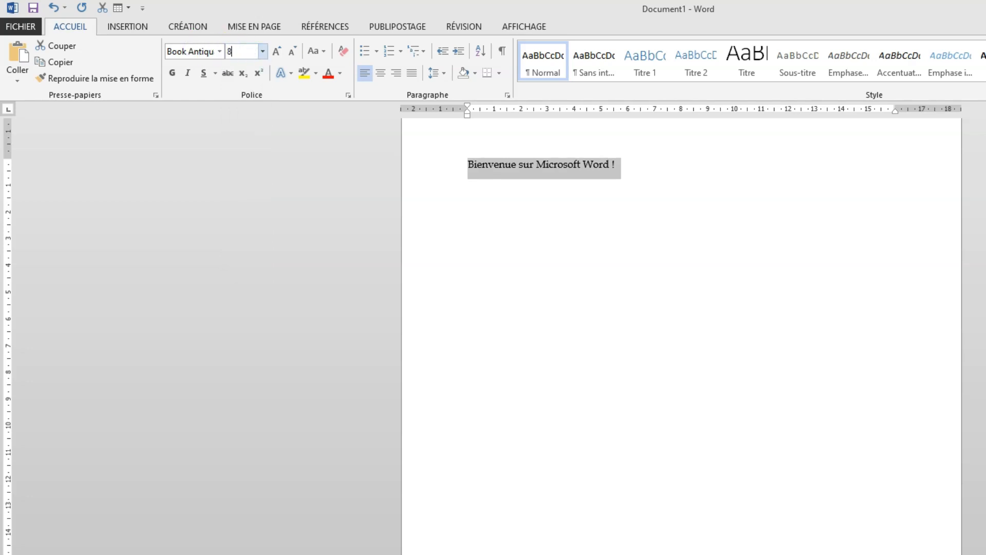
key("Return")
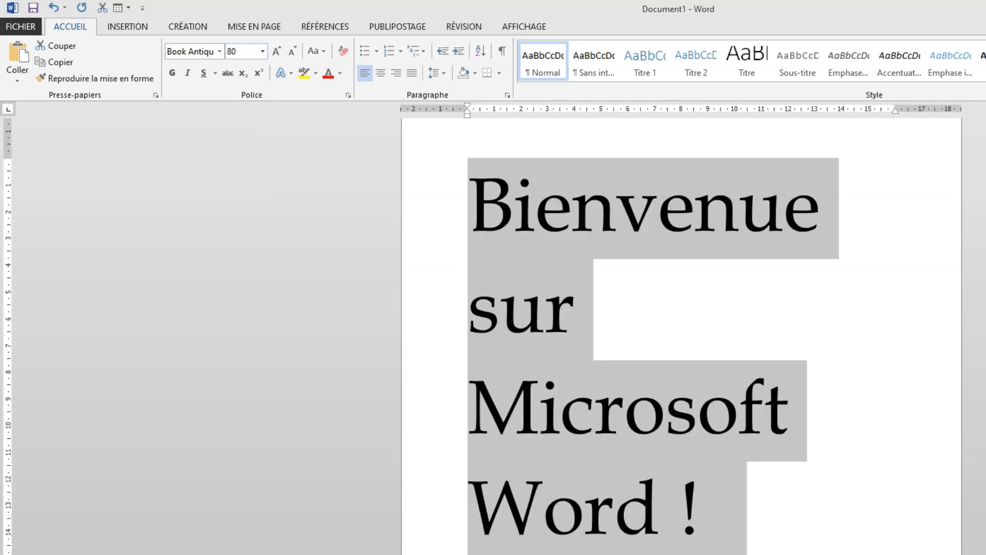
left_click(210, 61)
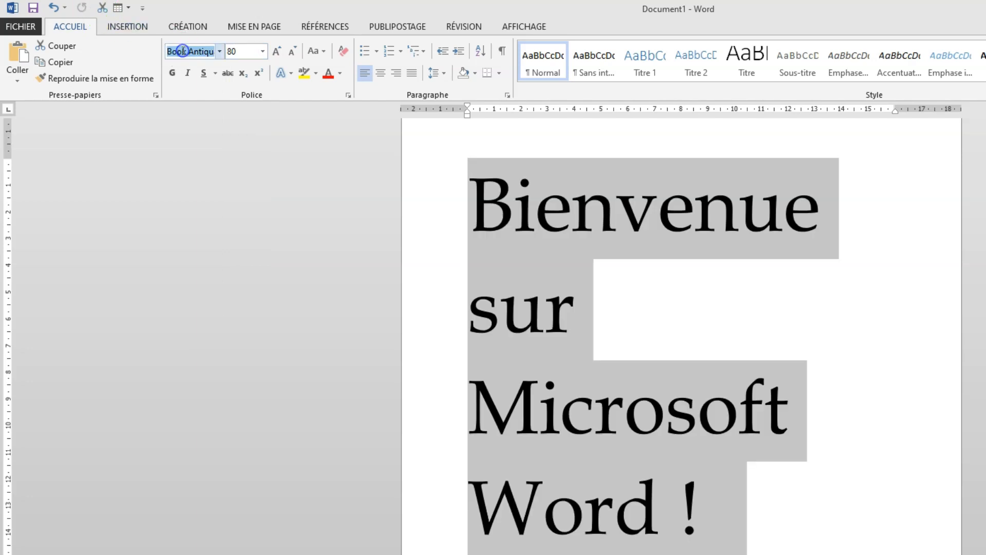
left_click(220, 51)
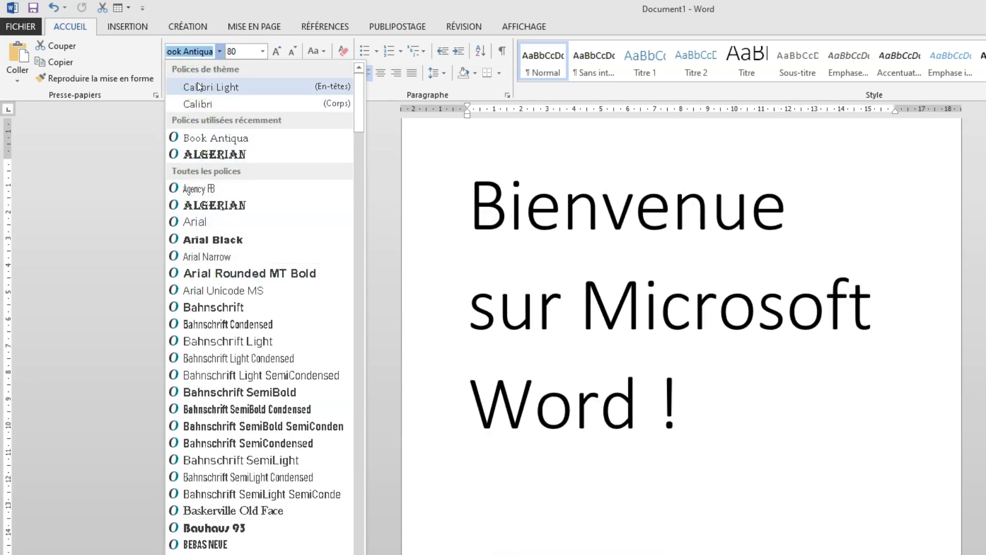
type("Magneto")
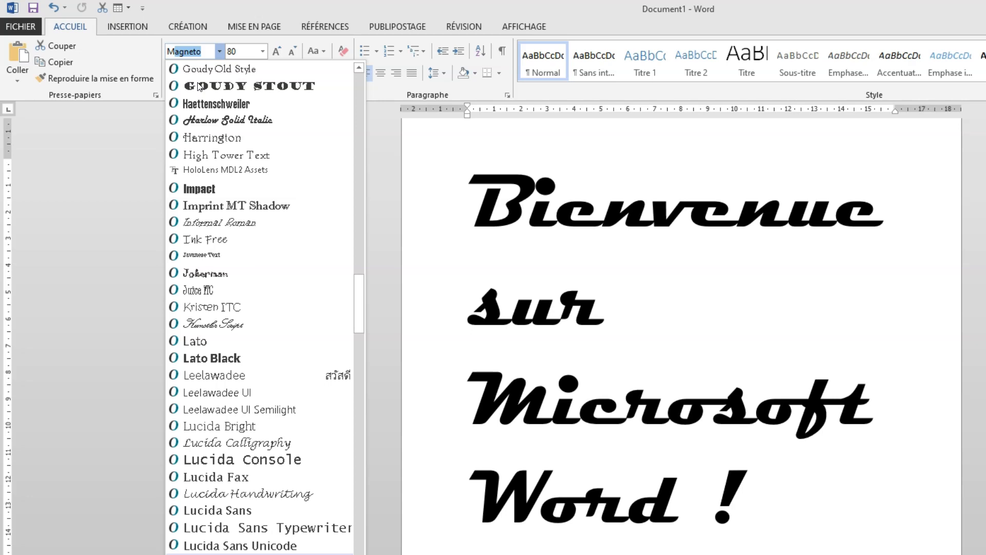
left_click(805, 229)
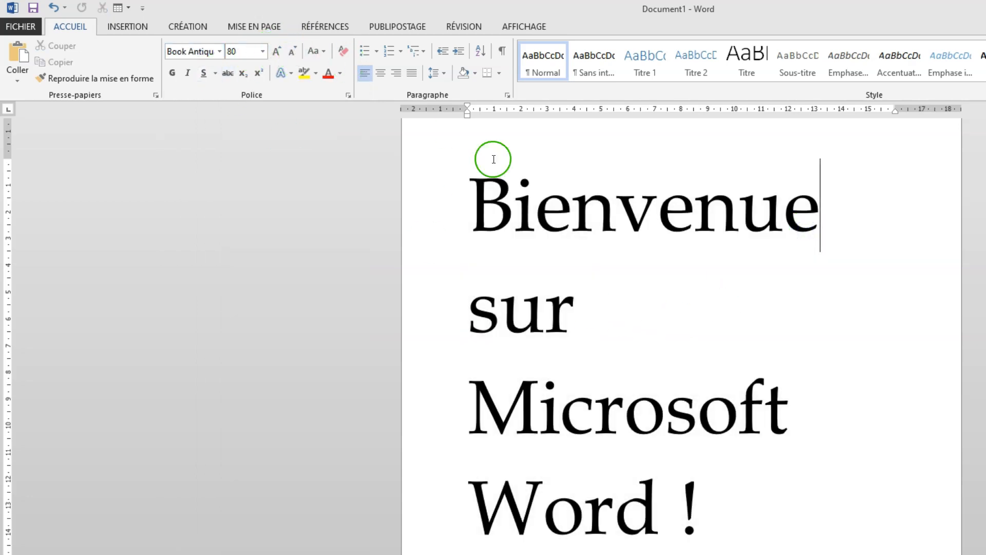
- Reselect the whole welcome line and shrink and enlarge its font size stepwise, ending at 72
left_click_drag(730, 517, 425, 214)
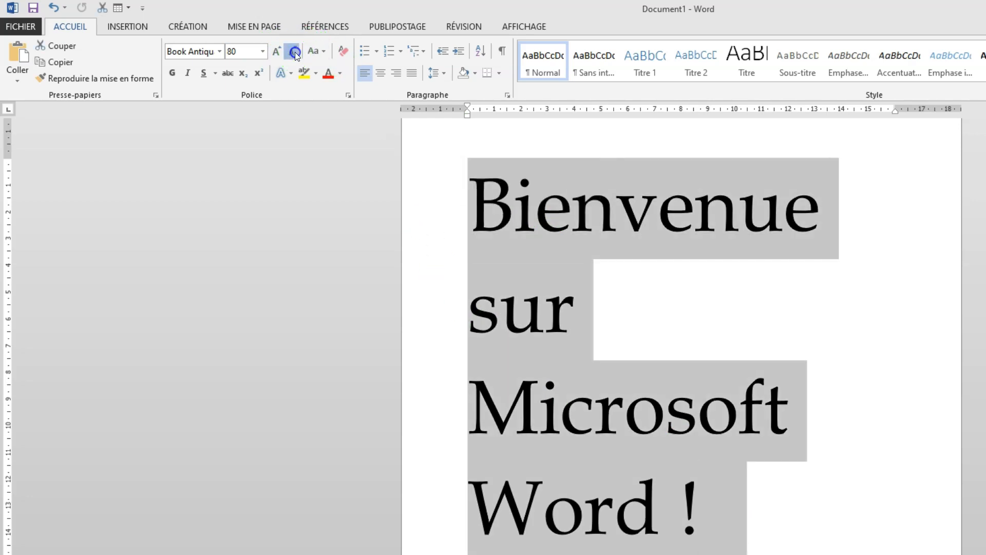
left_click(295, 51)
left_click(295, 51)
left_click(279, 52)
left_click(279, 52)
left_click(280, 51)
left_click(295, 53)
left_click(295, 52)
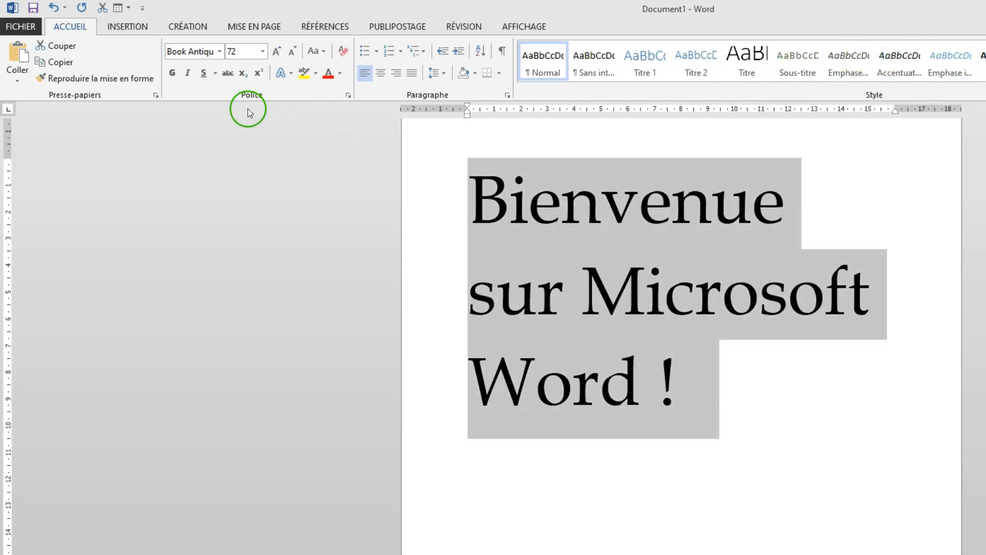
- Show and hide the clipboard pane and examine the font colour and underline options in the Font dialog
left_click(158, 96)
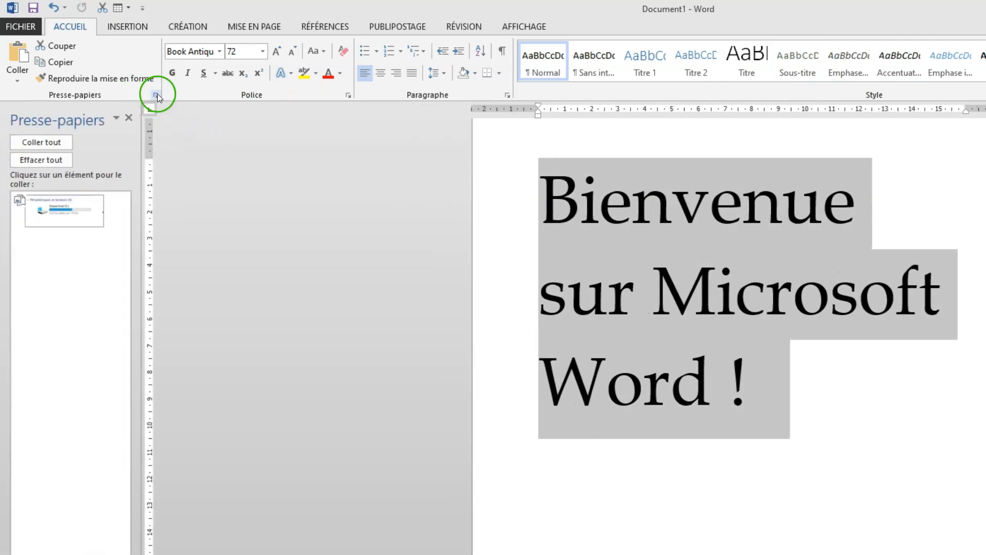
left_click(158, 94)
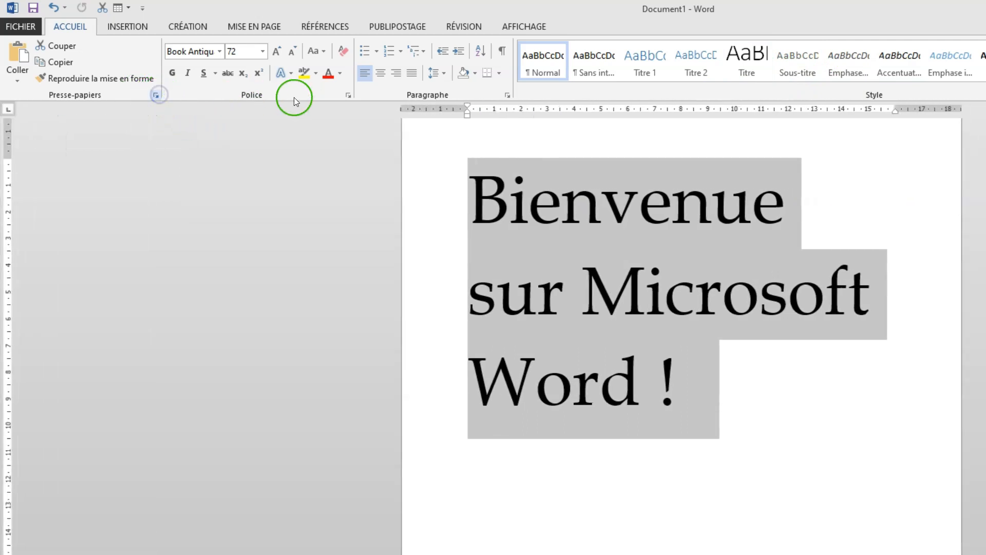
left_click(349, 95)
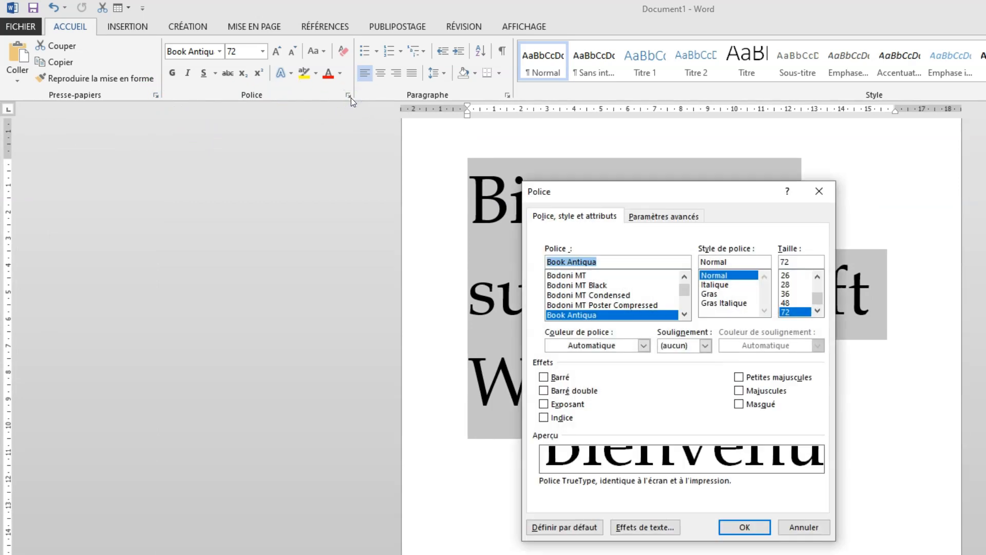
left_click_drag(700, 198, 645, 153)
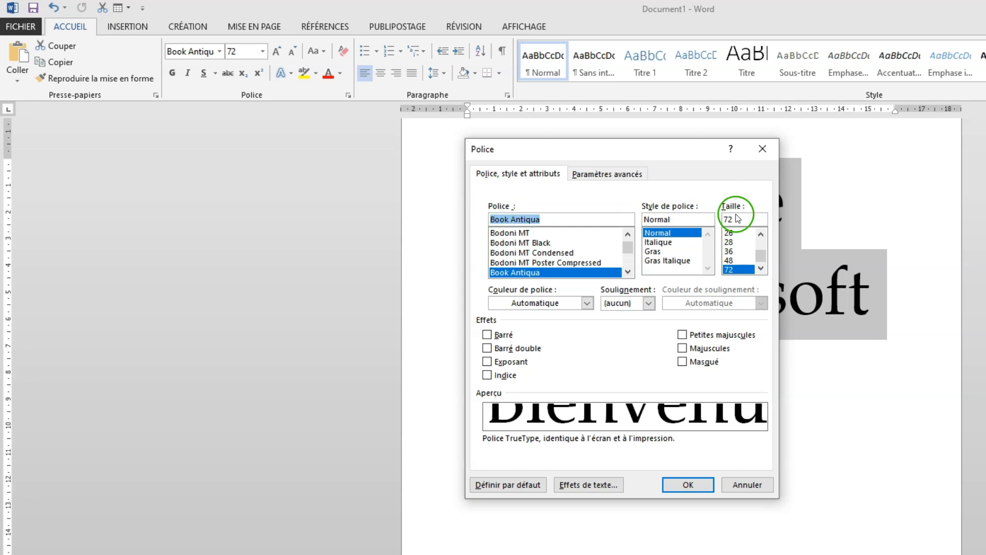
left_click(586, 303)
left_click(649, 304)
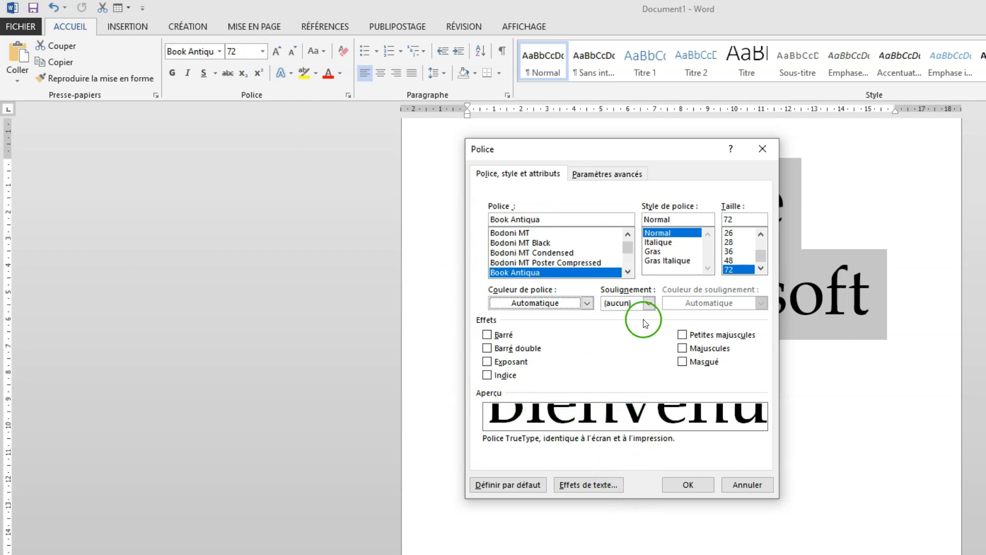
- Try the Gras style, size 36 and the Petites majuscules, Majuscules and Masqué effects in the Font dialog, and discard the settings
left_click(661, 252)
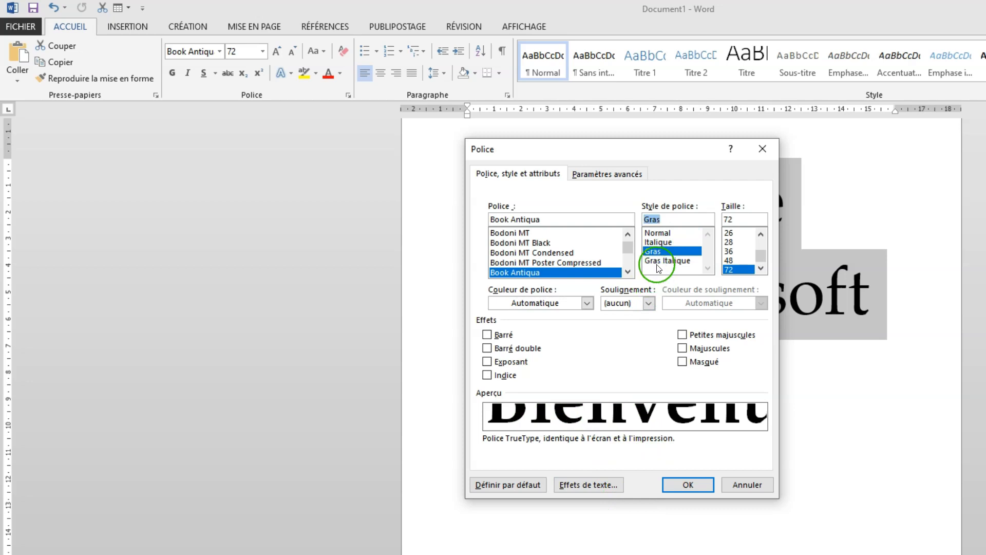
left_click(658, 260)
left_click(654, 252)
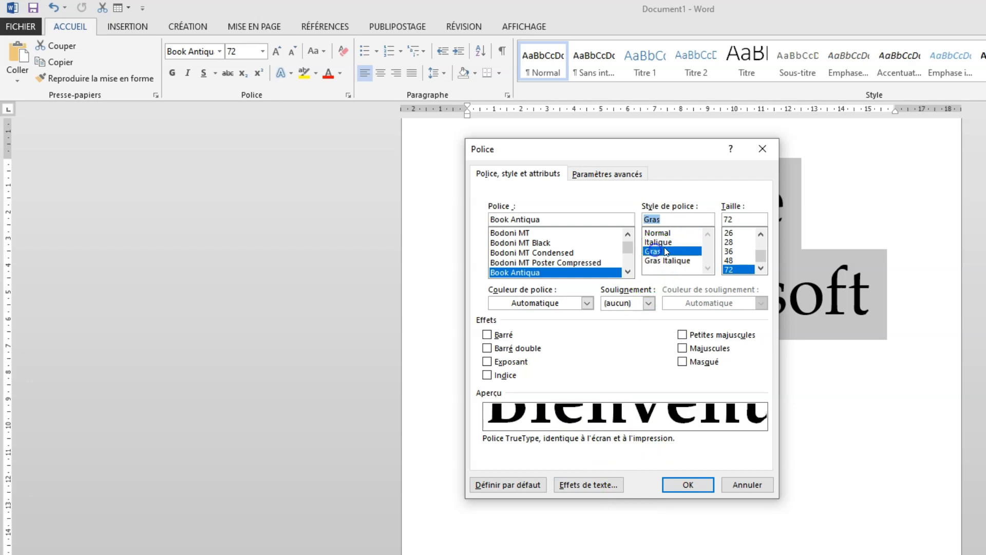
left_click(730, 252)
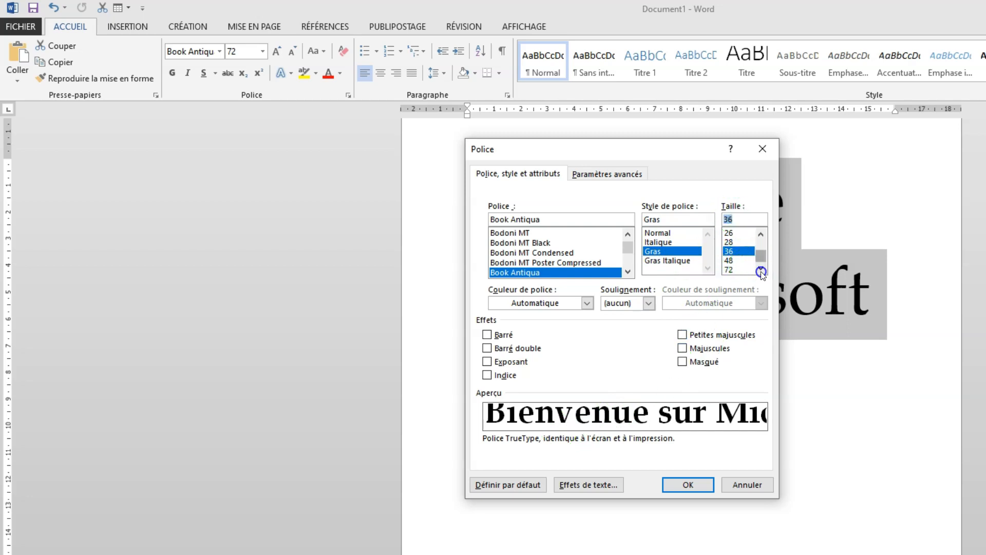
left_click(506, 363)
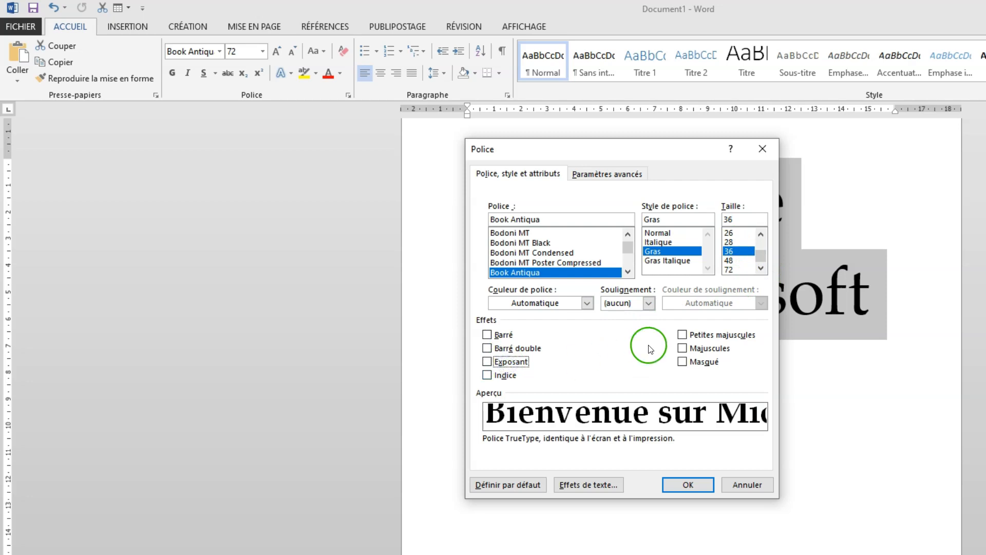
left_click(702, 337)
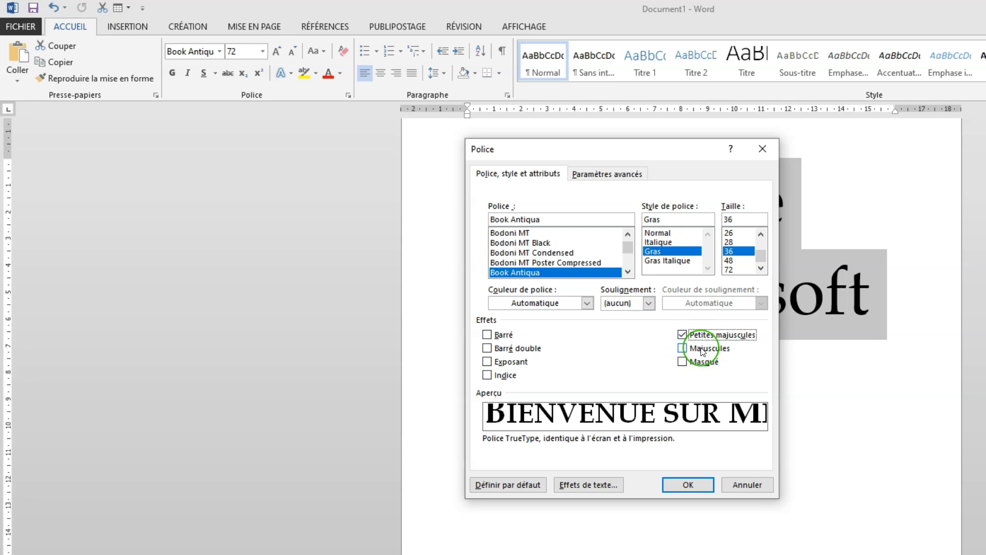
left_click(701, 349)
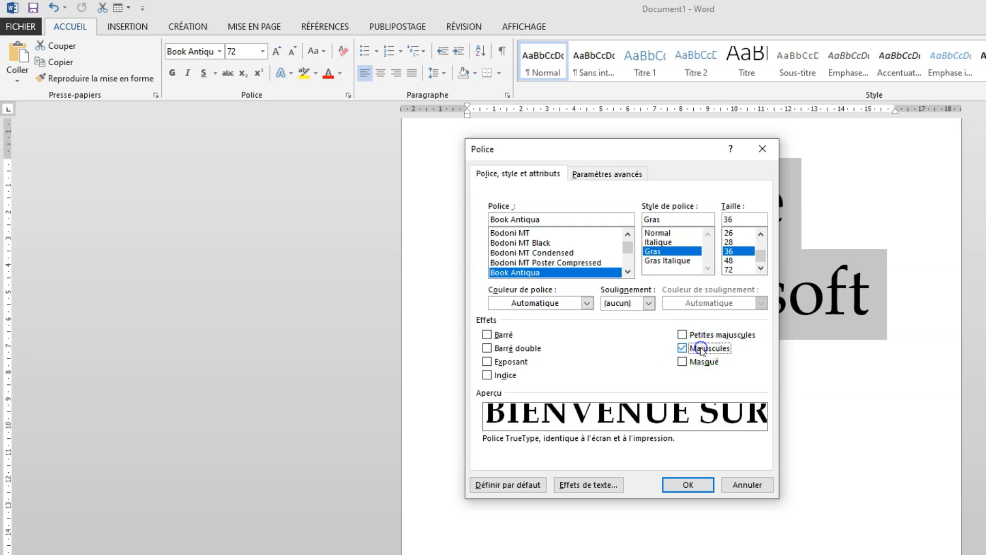
left_click(694, 362)
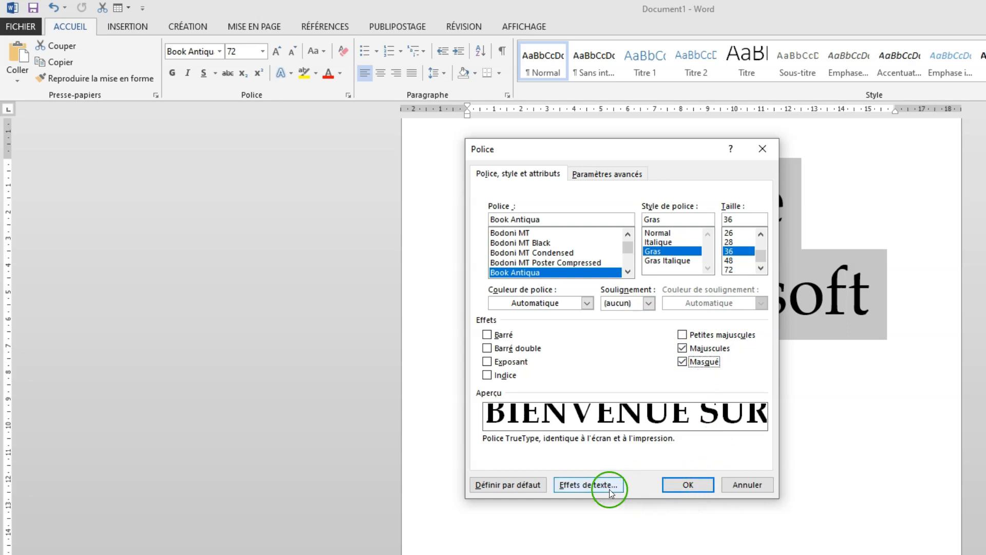
left_click(748, 485)
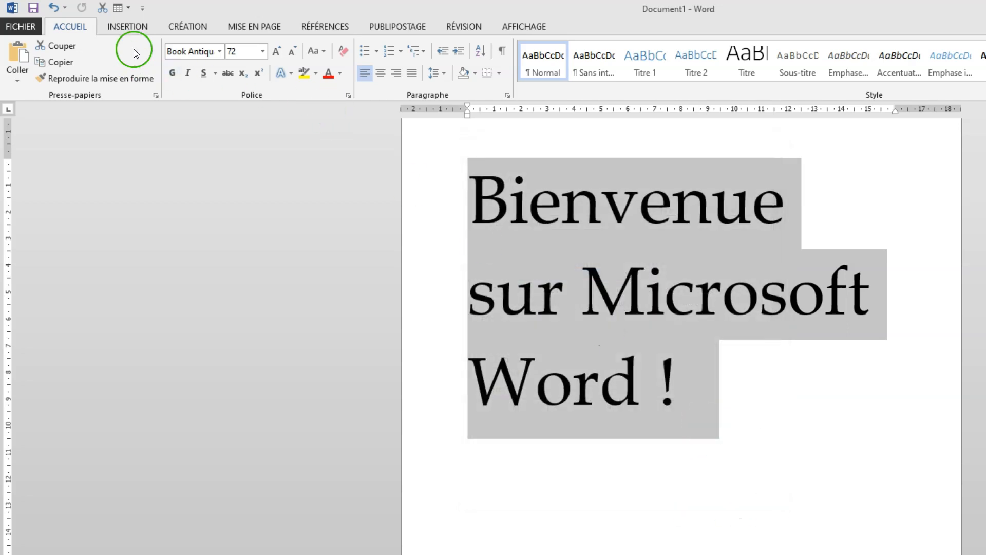
- Look at the font colour palette and the dialog for inserting a picture from the computer, without choosing anything
left_click(339, 75)
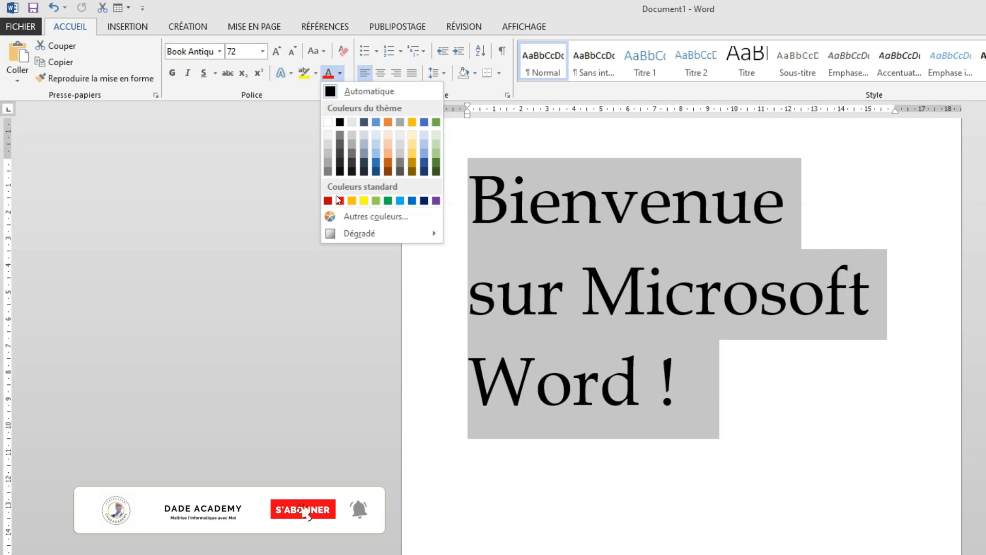
left_click(128, 26)
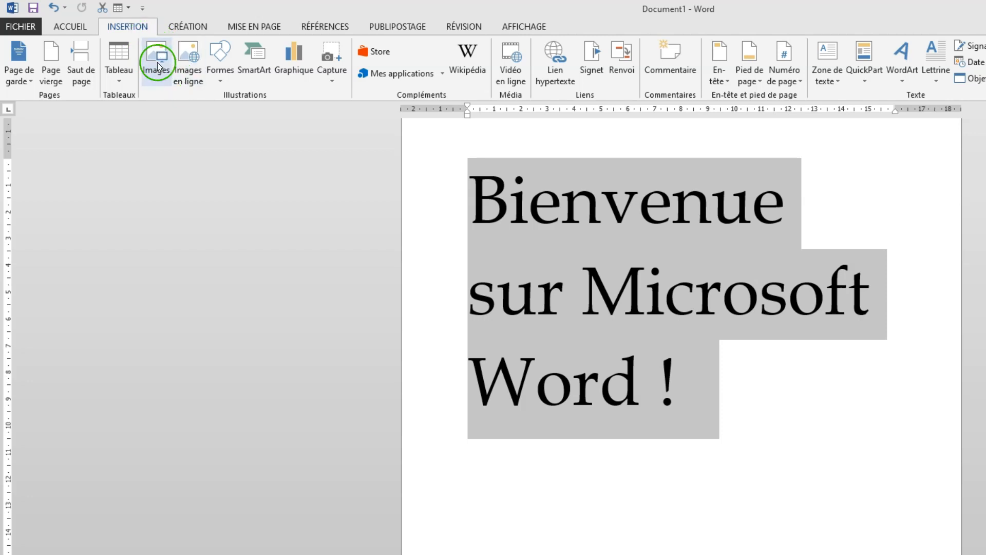
left_click(184, 87)
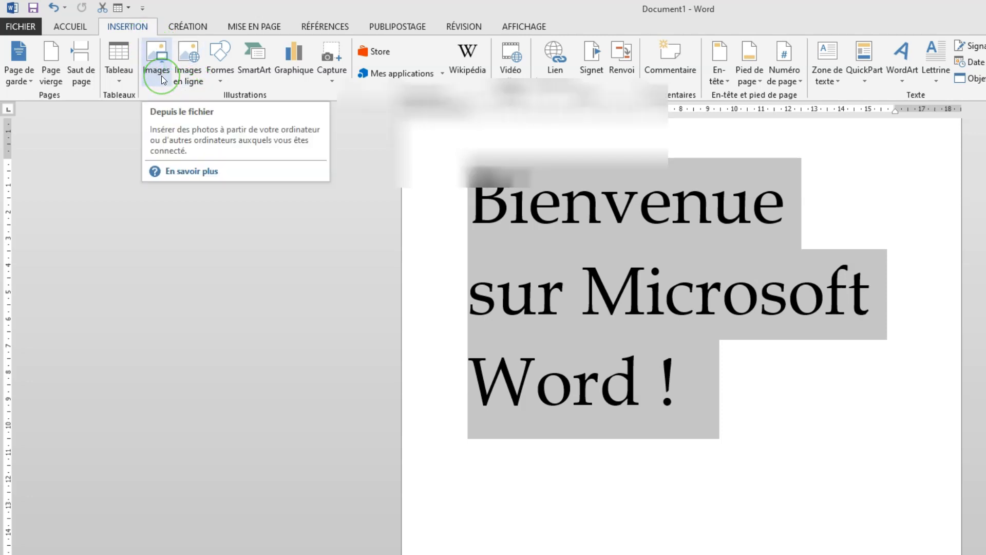
left_click(163, 79)
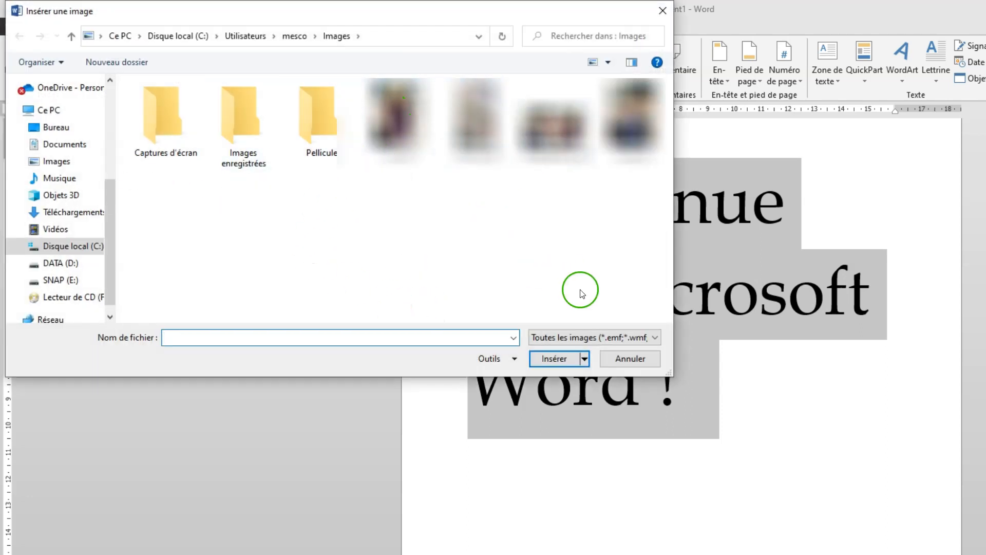
left_click(613, 354)
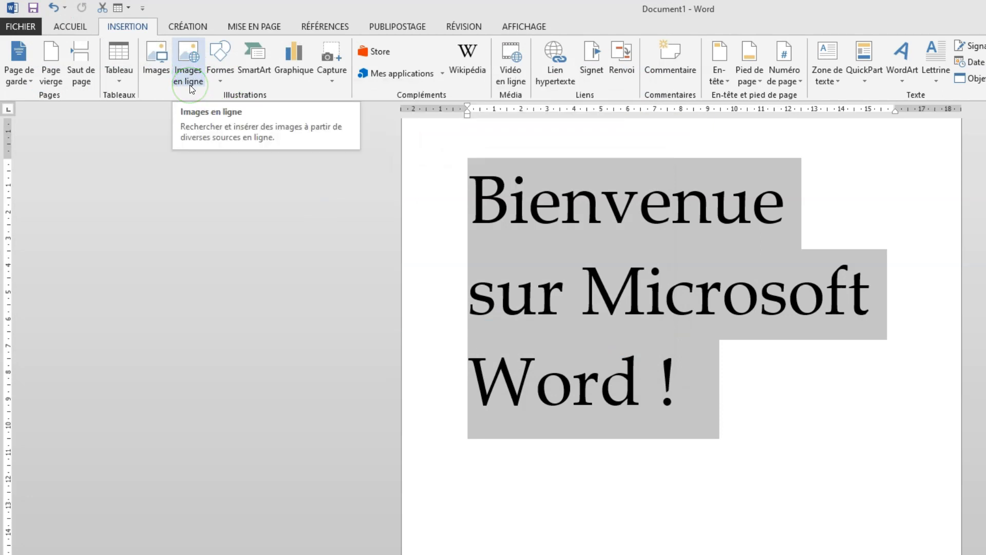
- Draw an isosceles triangle about 7.1 cm wide below the welcome line and stretch it upward to about 6.8 cm high
left_click(226, 70)
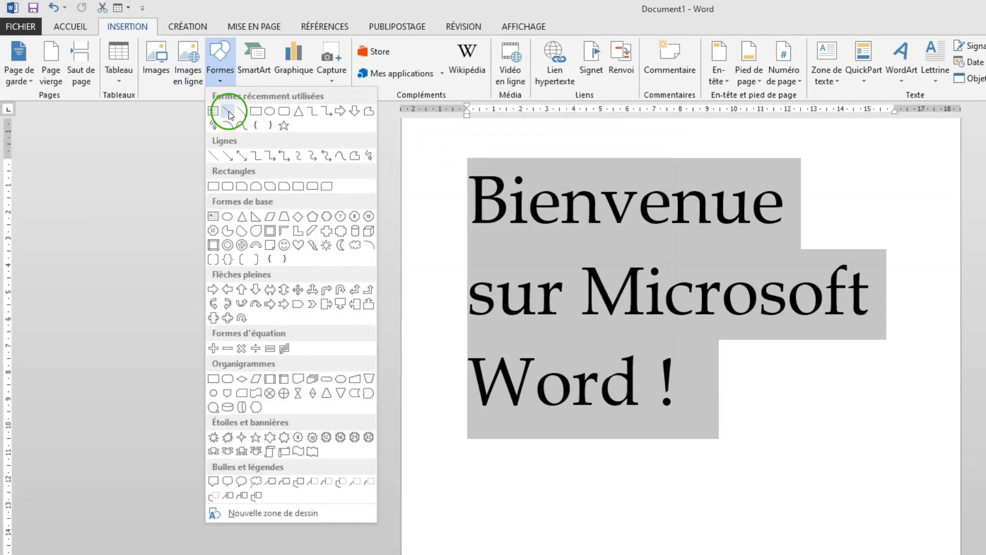
left_click(242, 217)
mouse_move(412, 421)
left_mouse_down()
mouse_move(423, 464)
mouse_move(562, 516)
left_mouse_up()
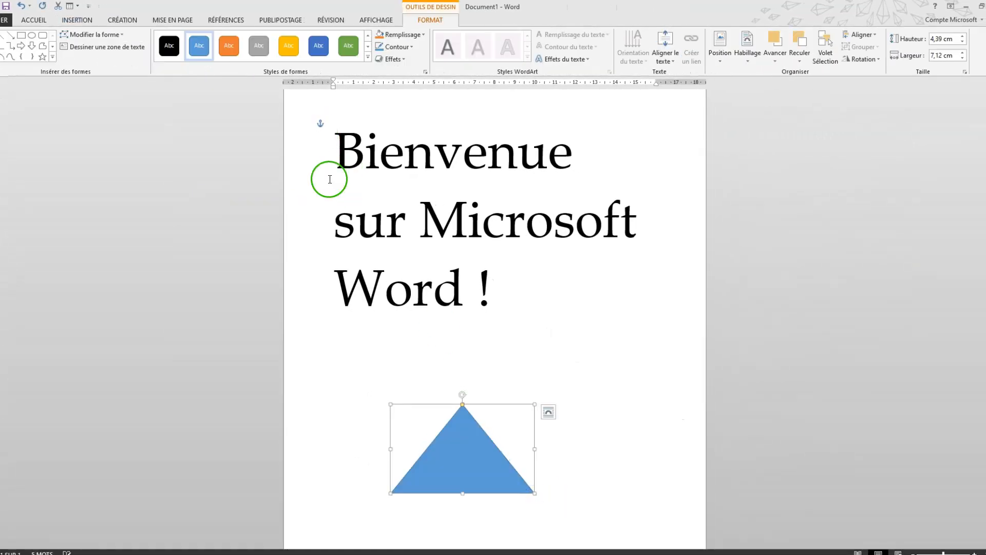
left_click_drag(462, 403, 463, 354)
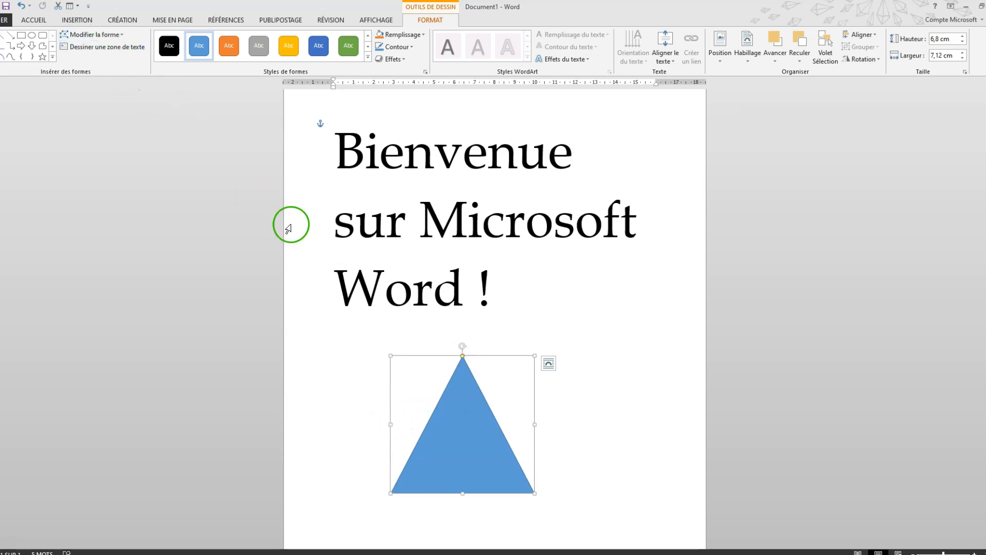
key("Escape")
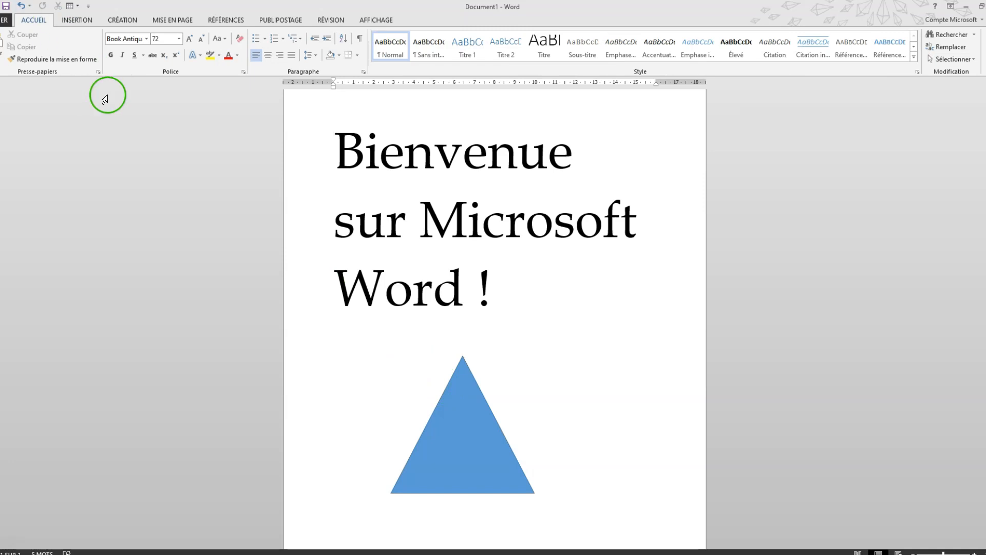
- Insert an area chart (Aires) before the welcome line and move its data sheet up over the chart's lower part
left_click(90, 21)
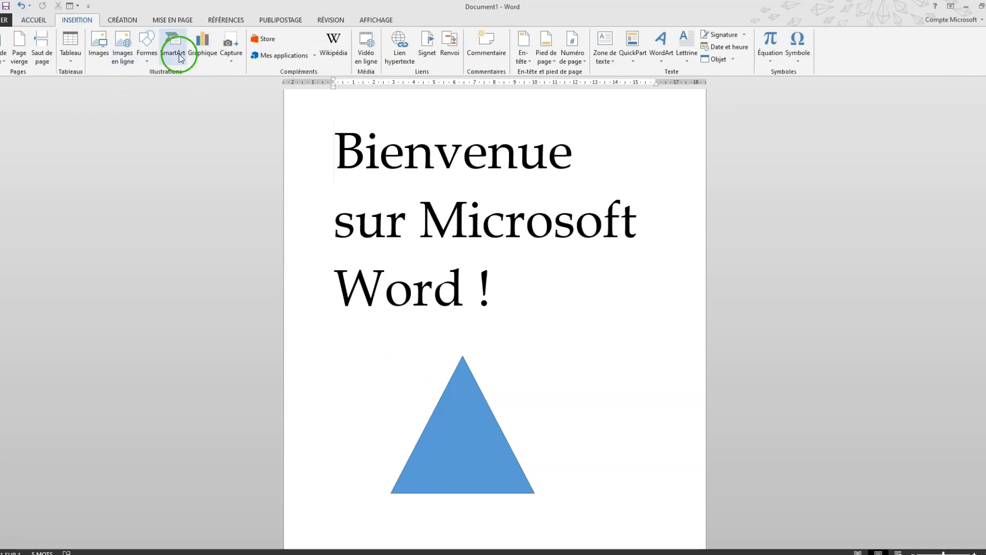
left_click(206, 50)
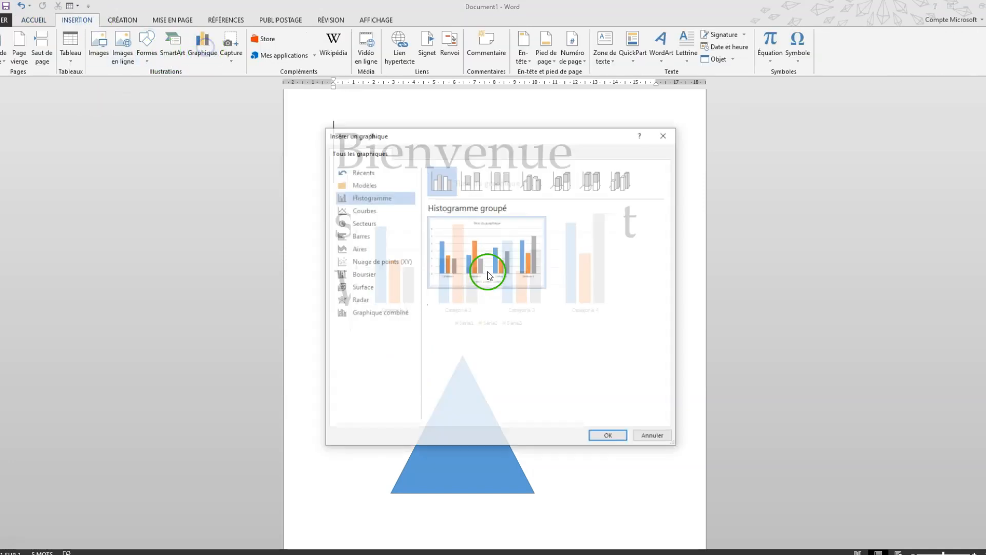
left_click(375, 211)
left_click(380, 245)
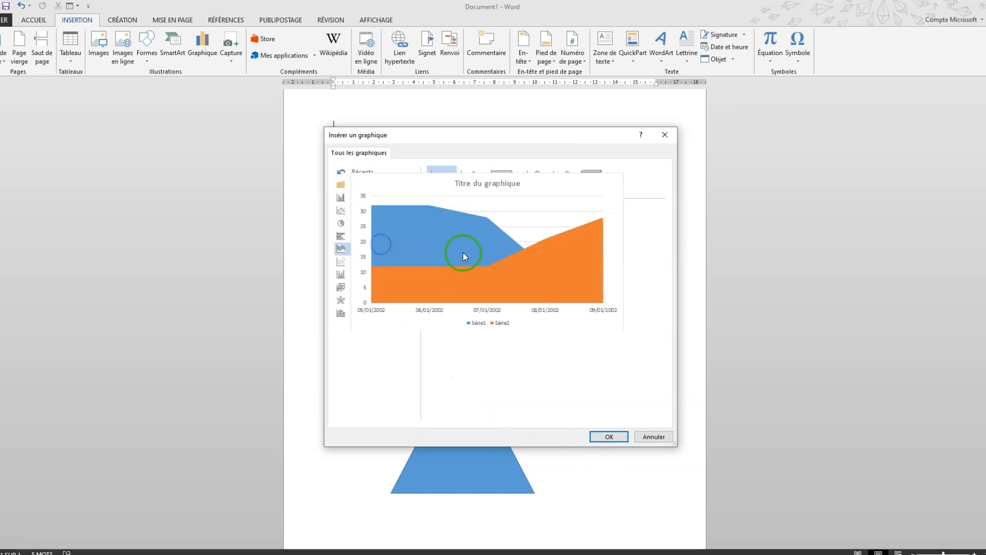
left_click(610, 437)
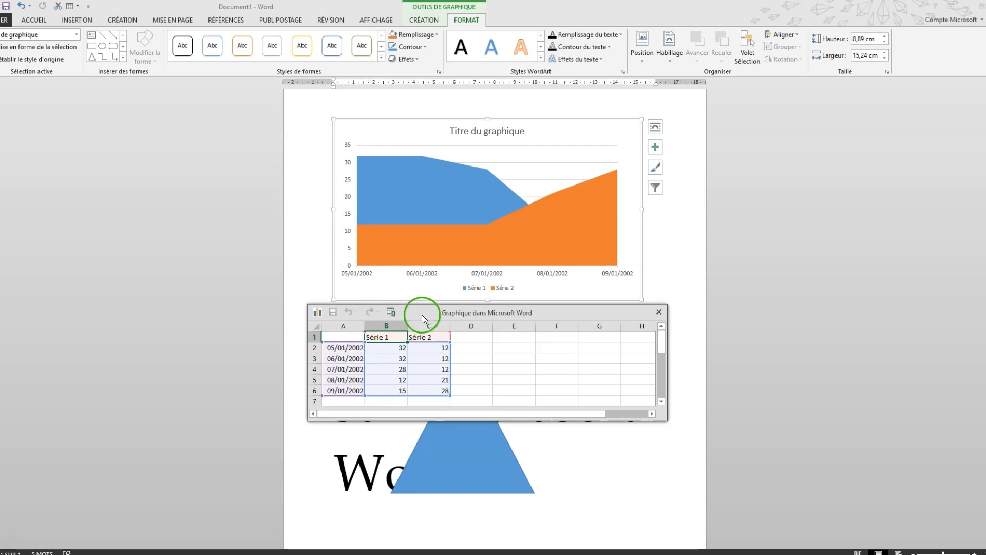
left_click_drag(430, 316, 437, 276)
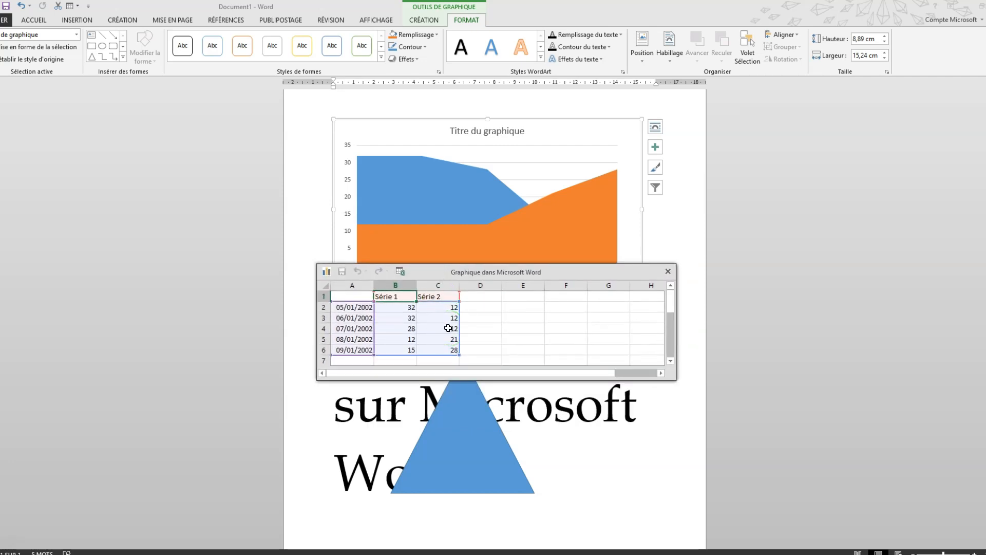
- Close the chart's data sheet and delete the blue triangle covering the welcome line
left_click(668, 272)
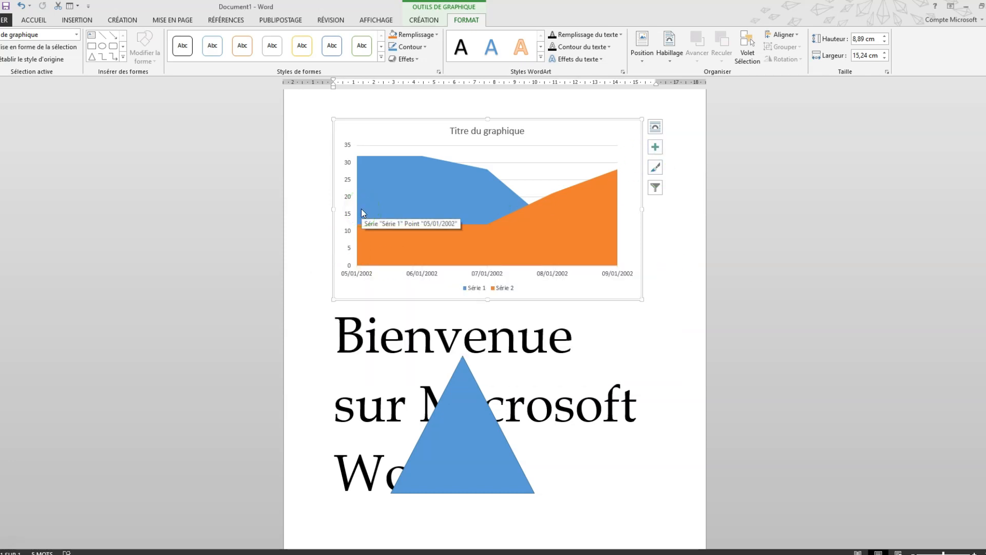
left_click(439, 424)
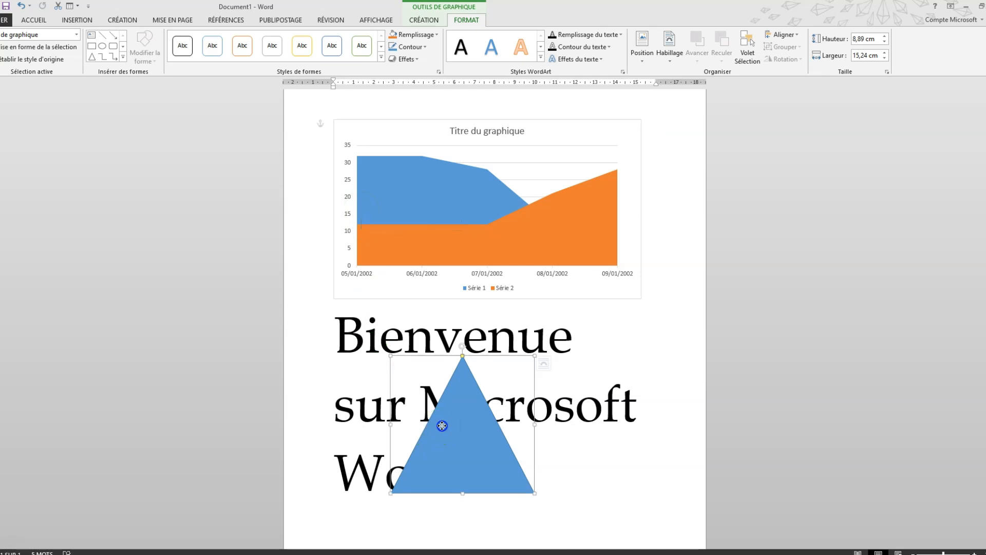
key("Delete")
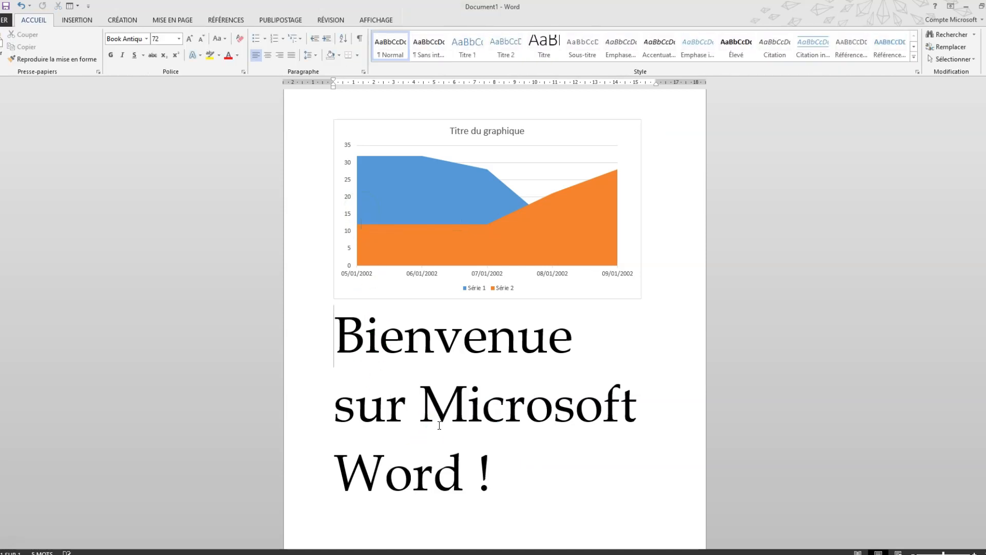
- Delete the orange Série 2 area from the chart
left_click(462, 265)
key("Delete")
left_click(452, 243)
left_click(452, 243)
key("Delete")
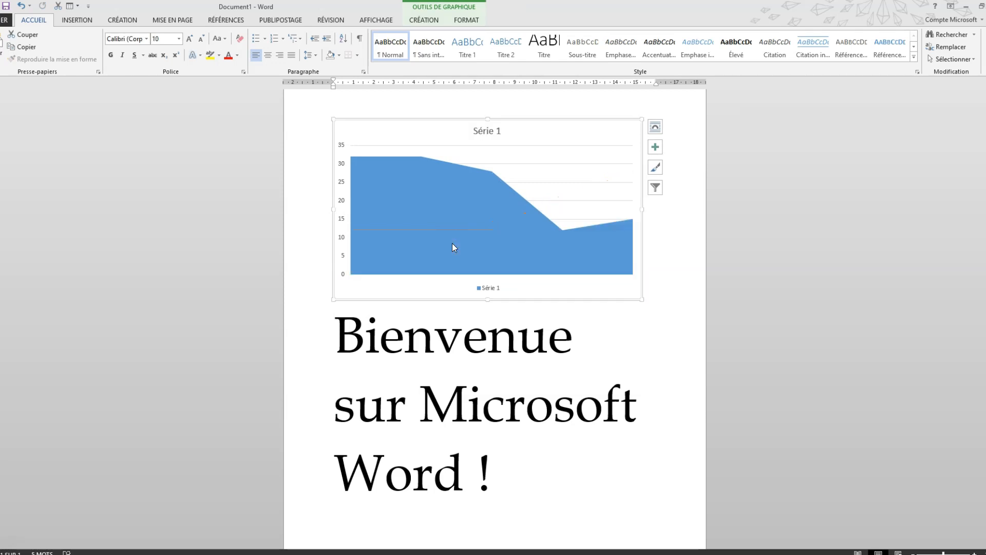
- Look at the available symbols and the equation options while the chart is selected, without choosing anything
left_click(90, 21)
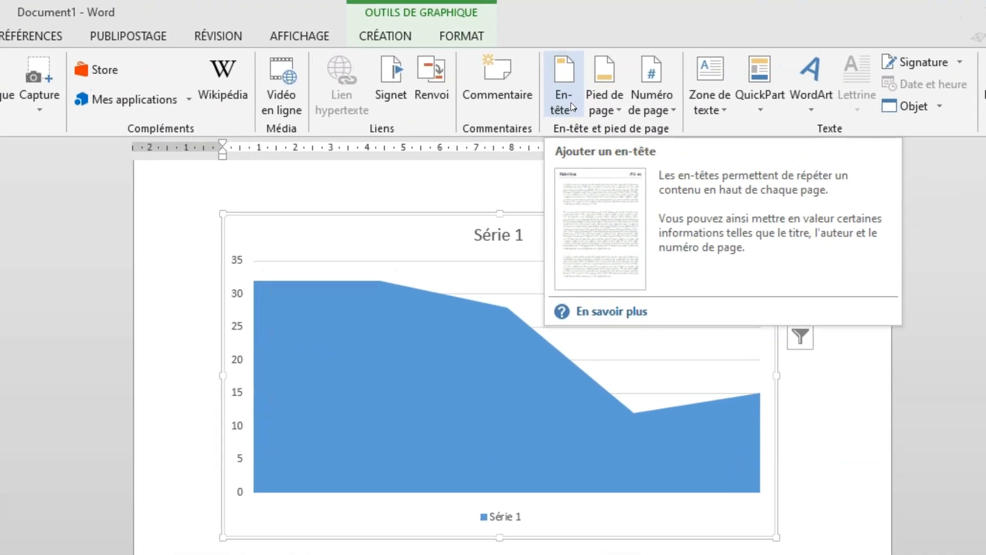
scroll(518, 267, "up", 2)
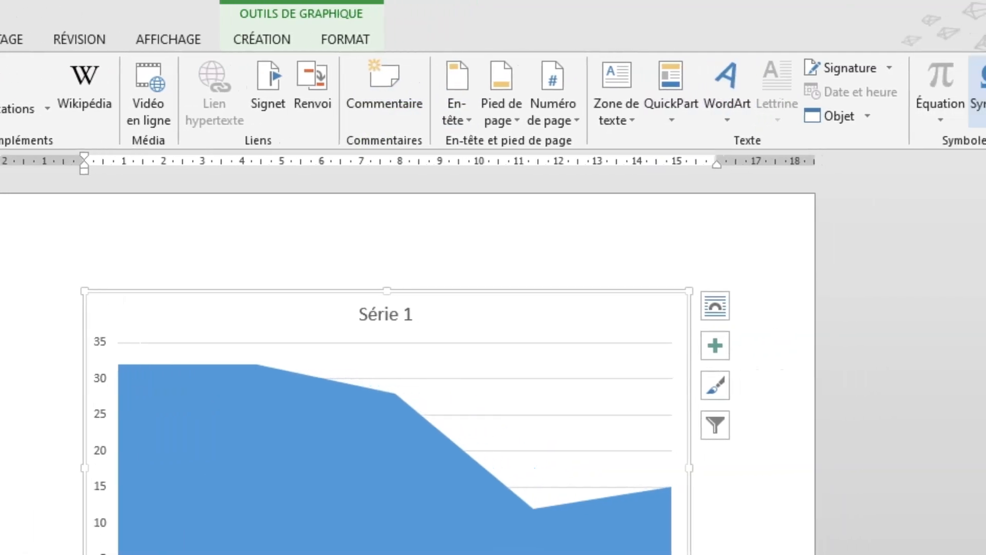
left_click(788, 121)
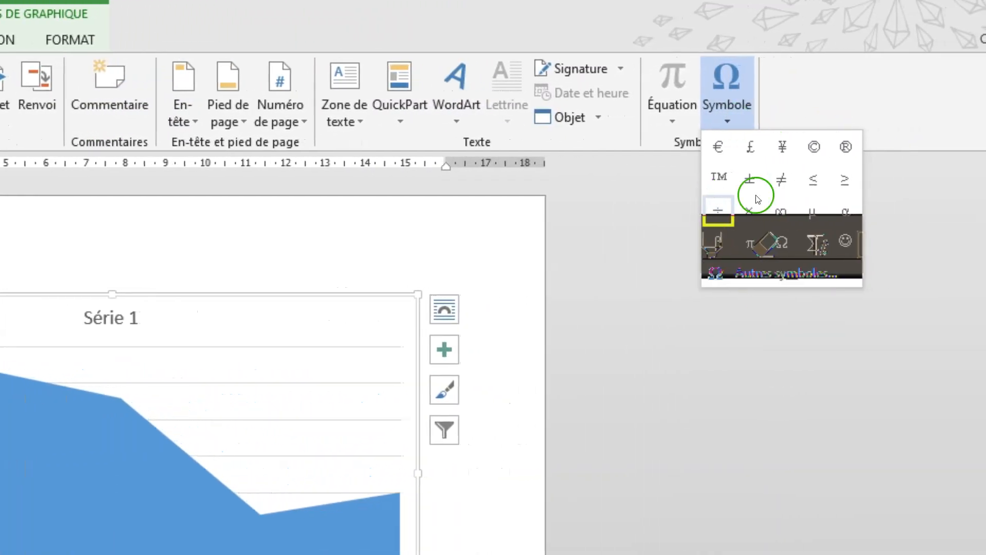
left_click(675, 122)
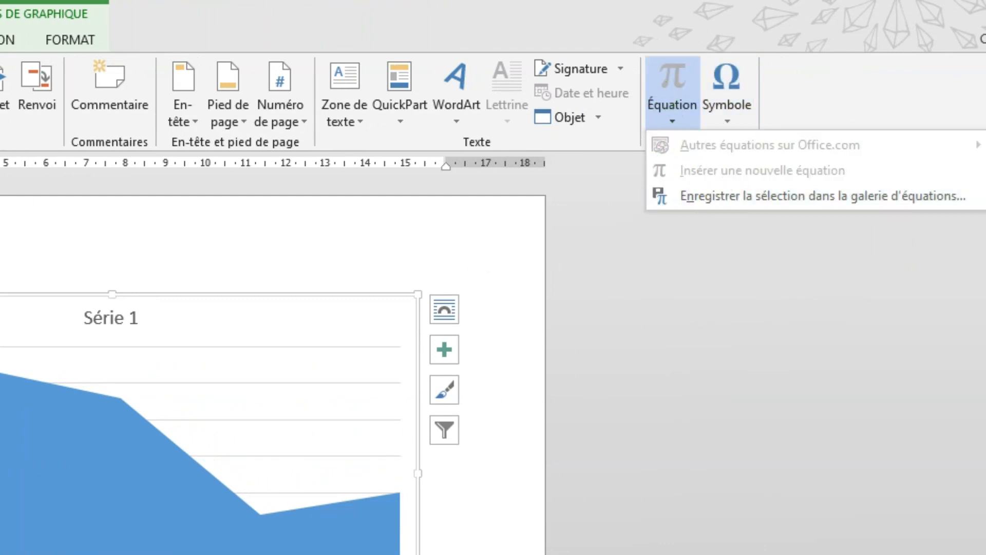
- Insert the built-in quadratic formula (Formule quadratique) at the end of the welcome line, right after "Word !"
left_click(206, 554)
left_click(205, 554)
scroll(208, 365, "down", 3)
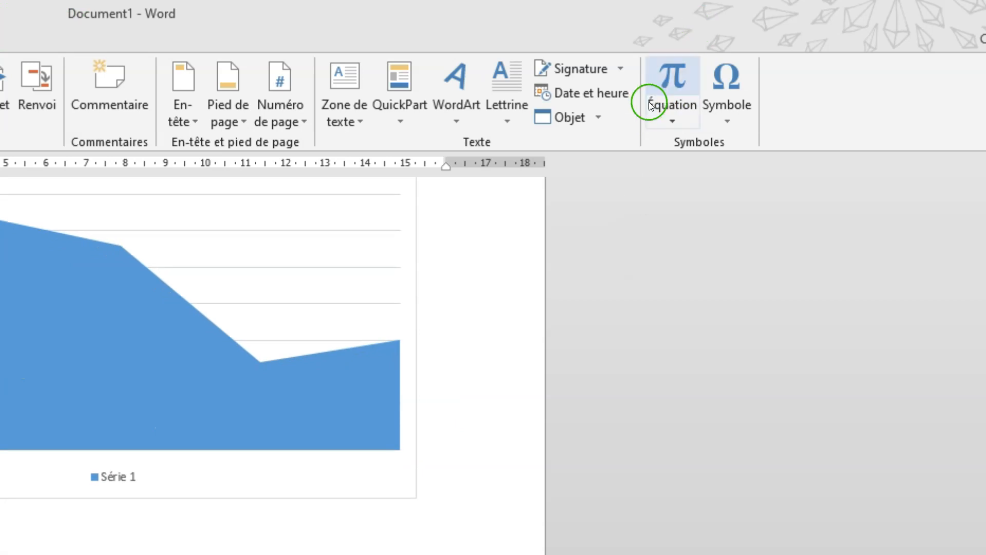
left_click(672, 122)
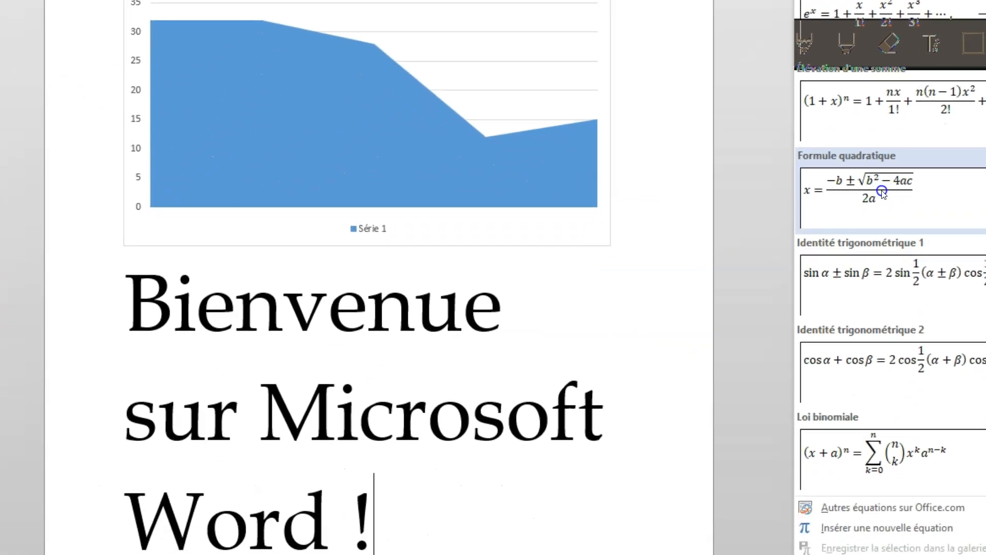
left_click(760, 430)
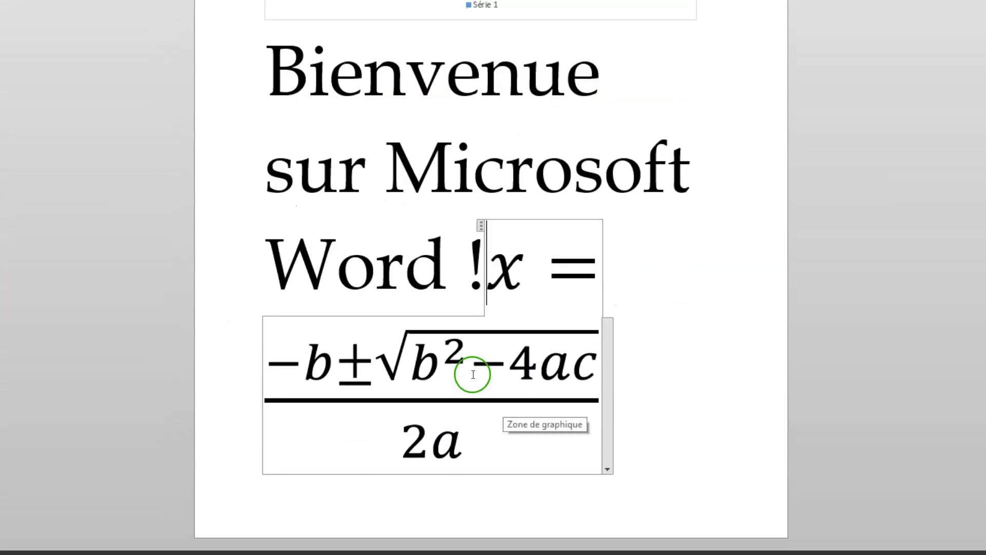
- Add the diagonal BROUILLON watermark behind the page content
scroll(462, 260, "up", 5)
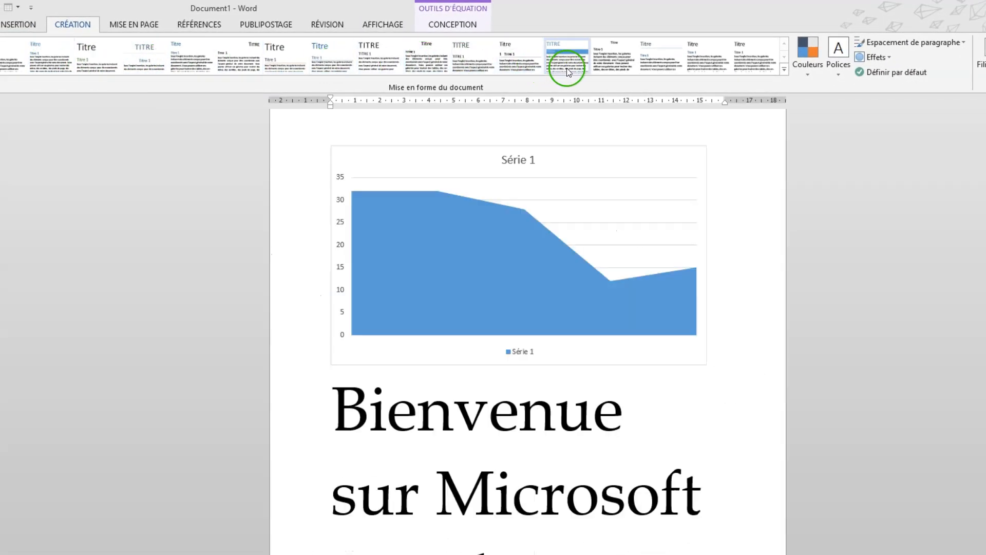
left_click(567, 70)
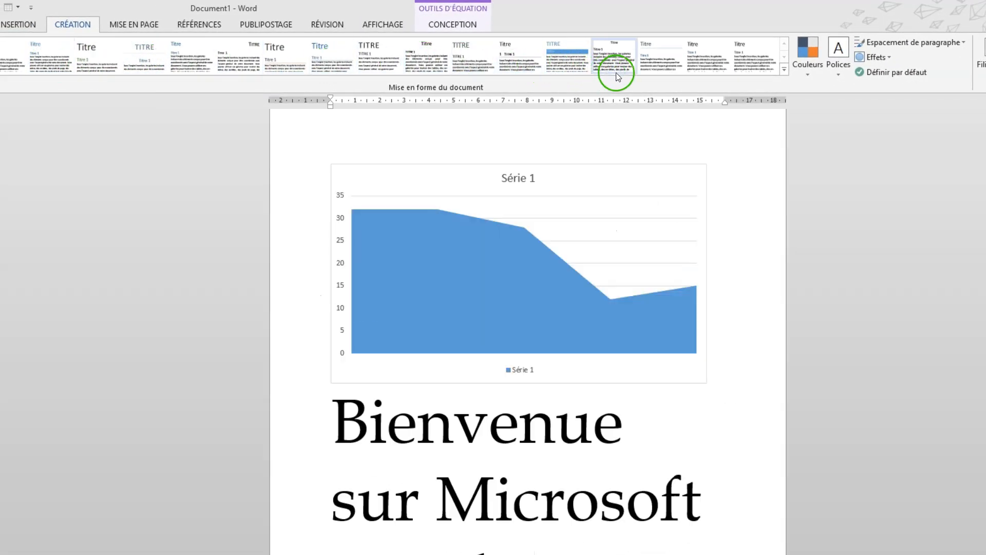
left_click(979, 61)
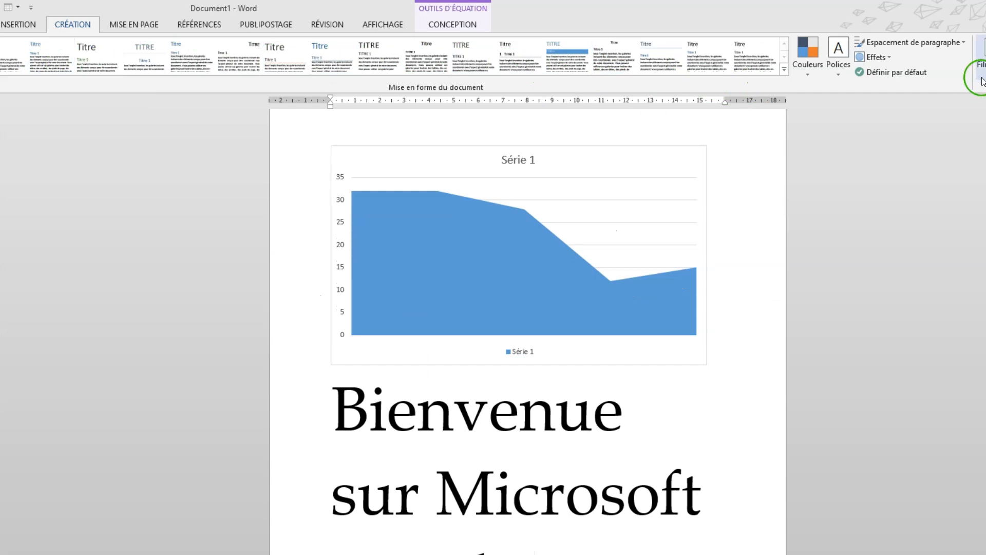
left_click(803, 153)
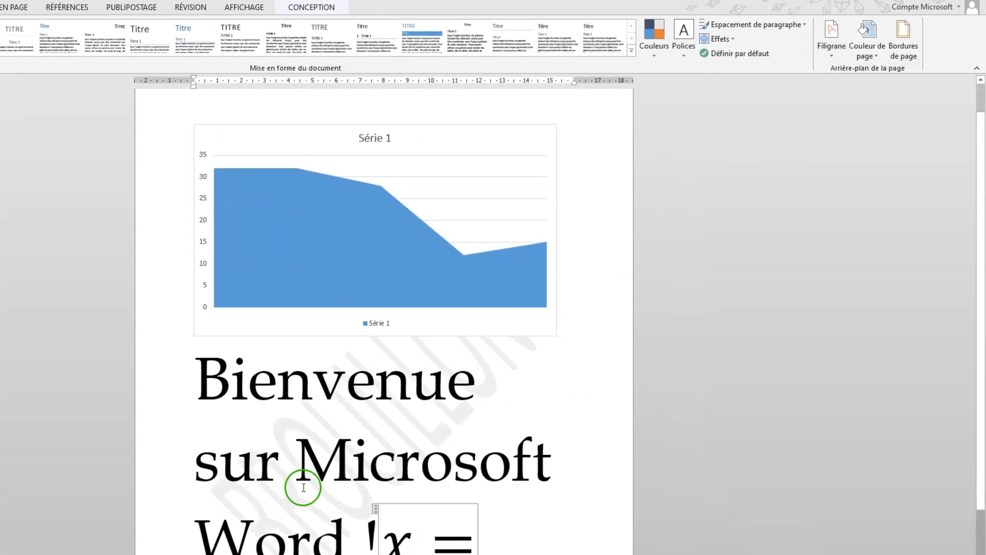
left_click(387, 439)
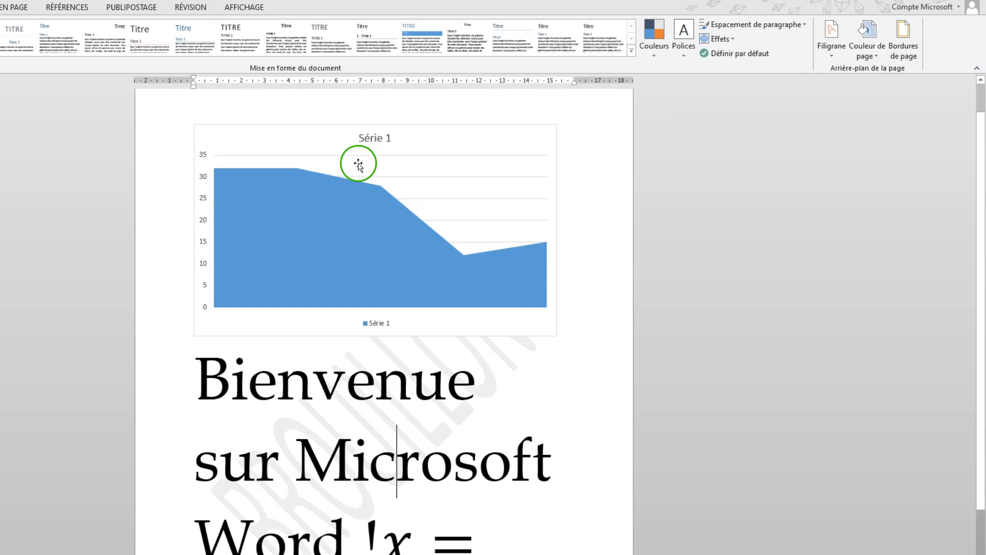
- Lay out the document in two columns (Deux)
left_click(5, 7)
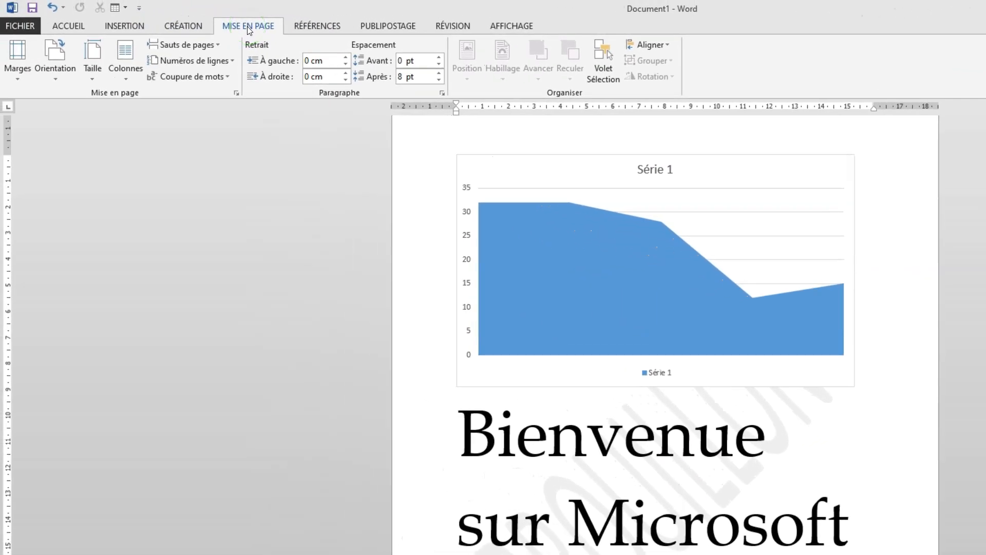
left_click(123, 69)
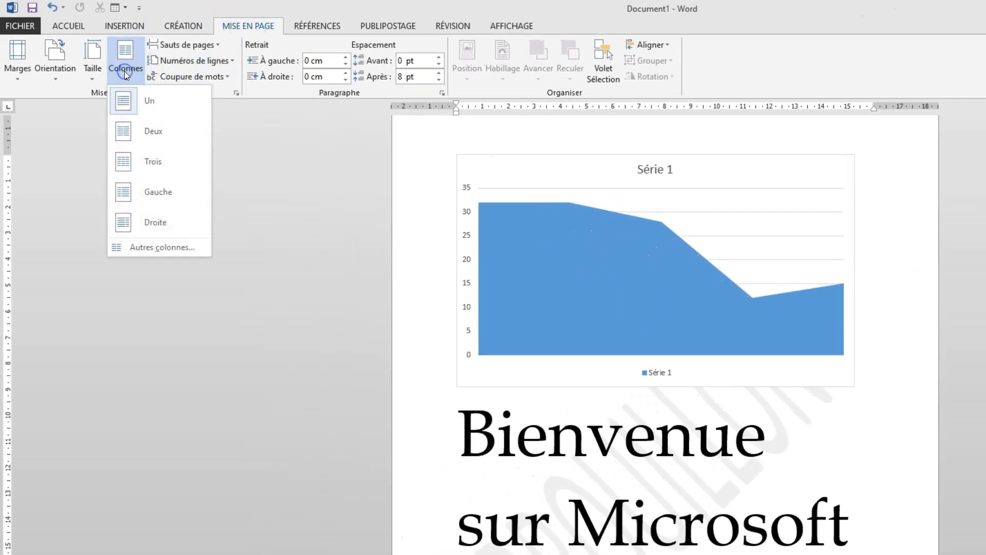
left_click(136, 134)
scroll(709, 395, "up", 4)
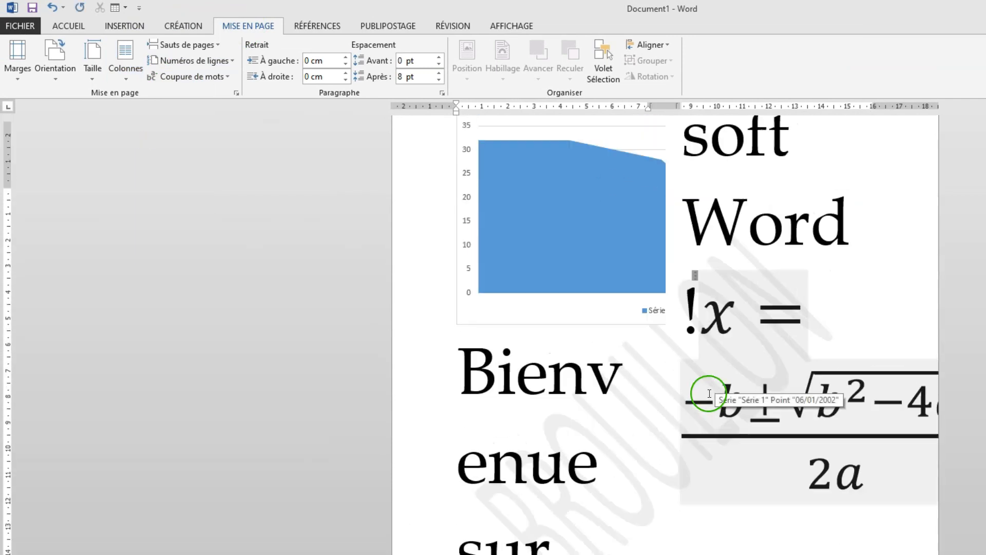
- Change the document's layout to three columns (Trois)
left_click(136, 72)
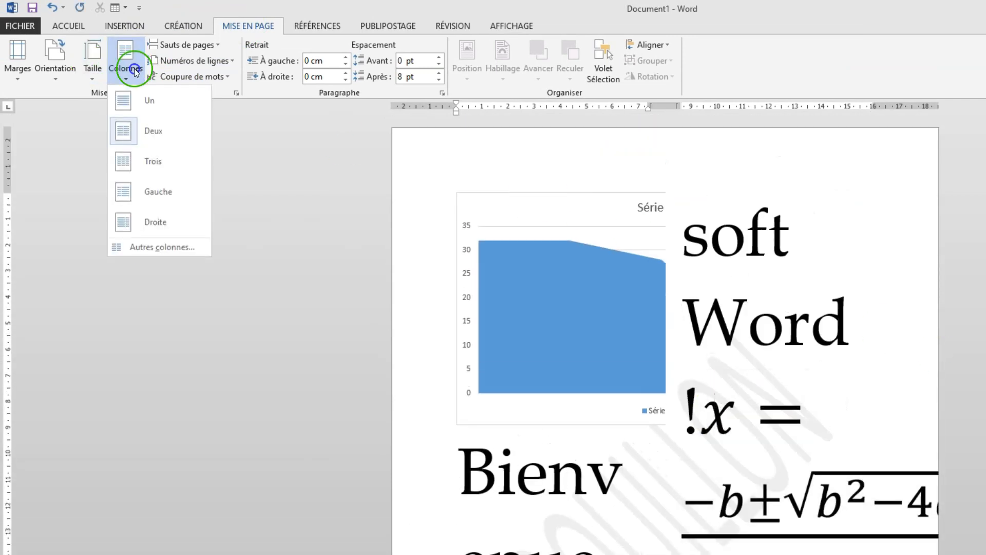
left_click(149, 163)
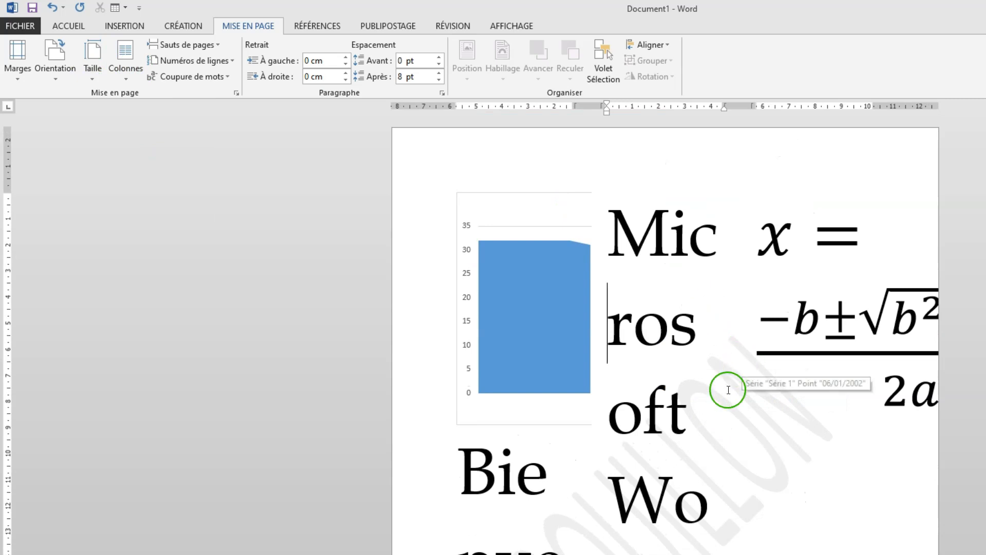
scroll(668, 360, "down", 2)
scroll(661, 286, "up", 3)
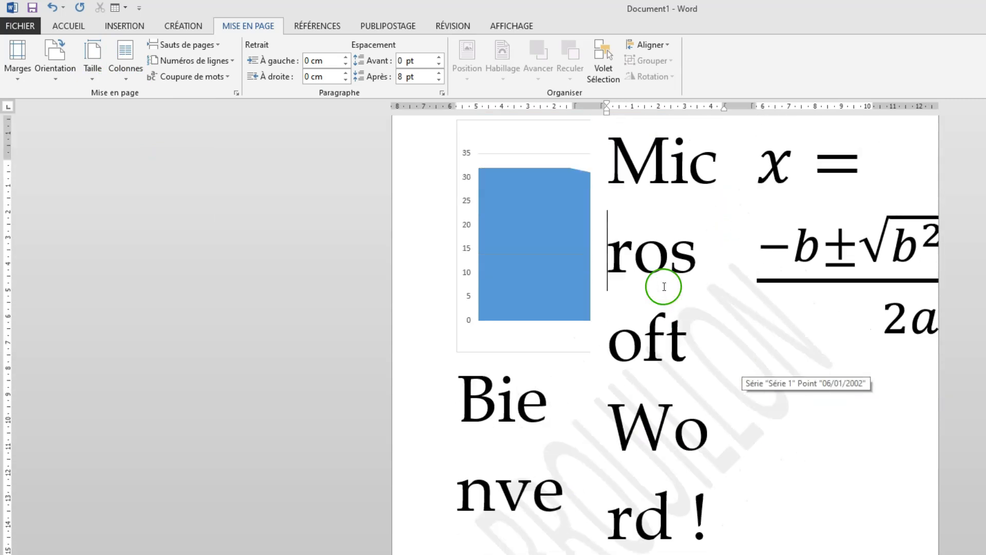
- Look through the paper sizes without choosing one, and switch the page orientation to landscape (Paysage)
left_click(95, 86)
left_click(91, 76)
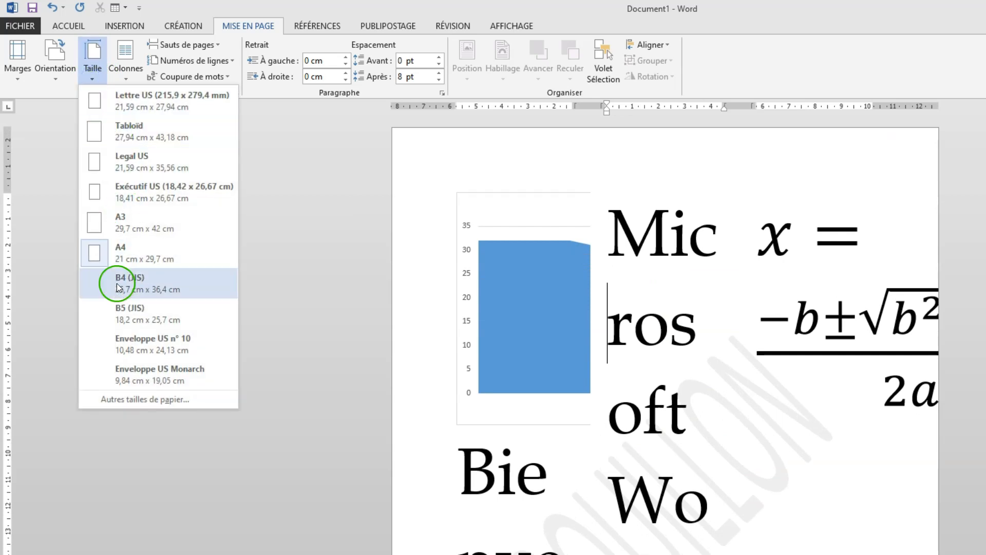
left_click(57, 80)
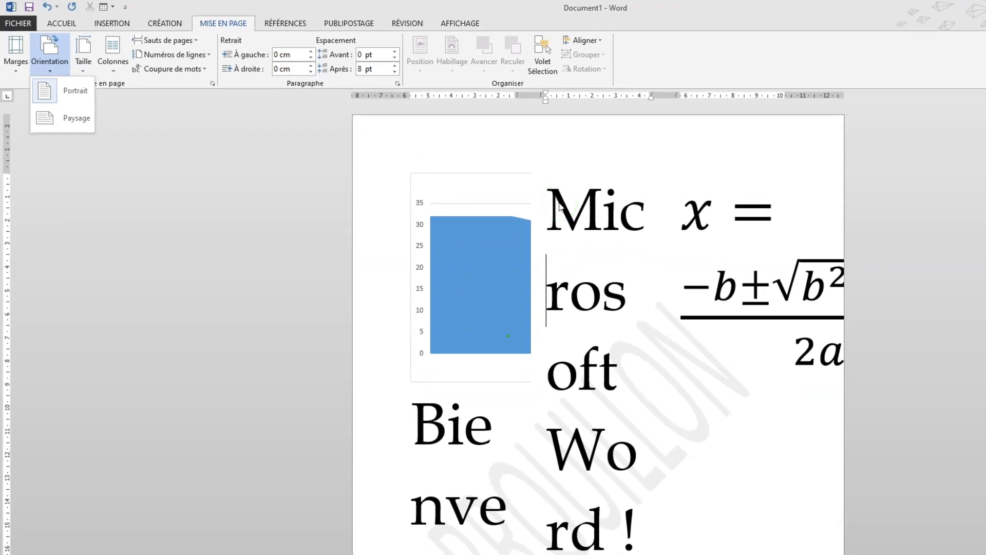
left_click(57, 112)
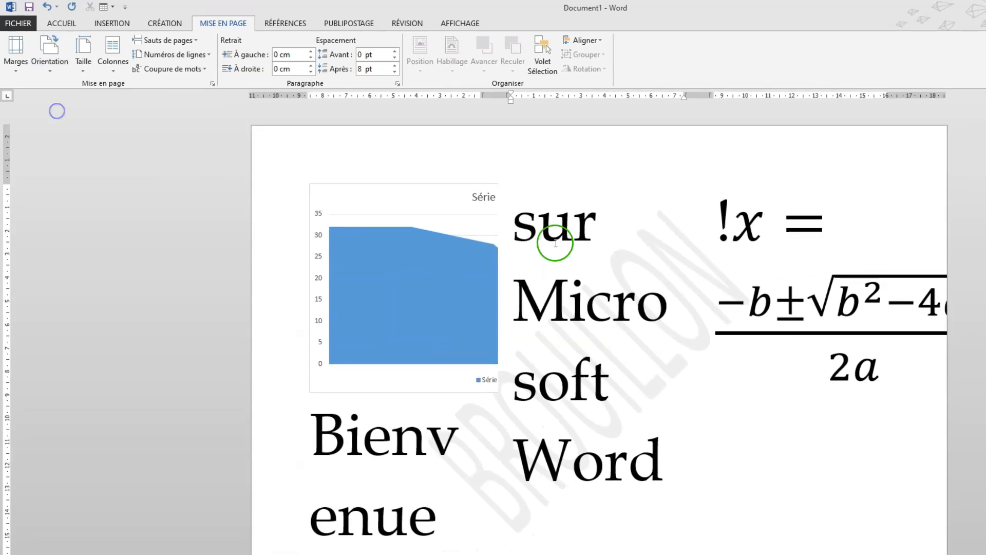
left_click(554, 254)
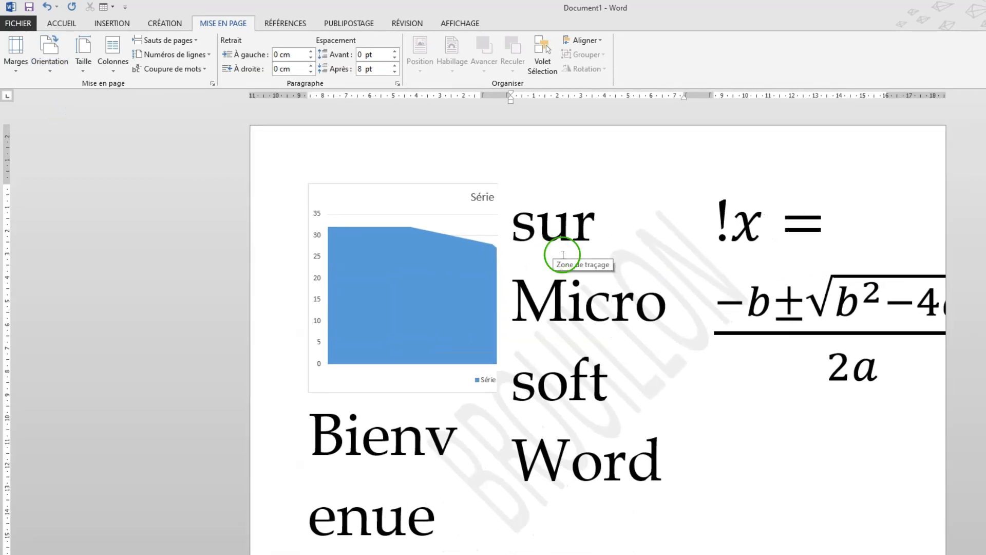
left_click(50, 65)
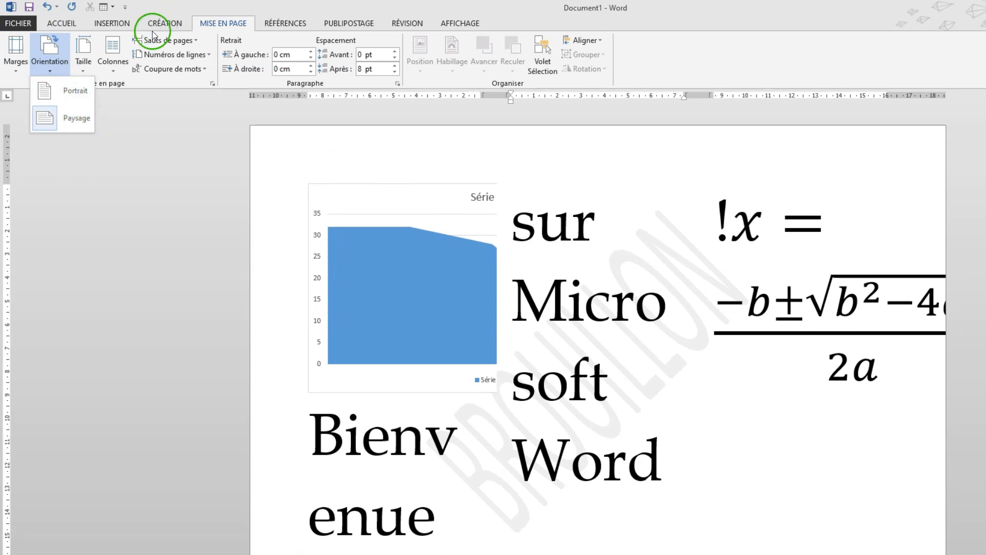
- Insert a footnote after "Mic" in "Microsoft" with the text "Manger bien de la banane"
left_click(289, 24)
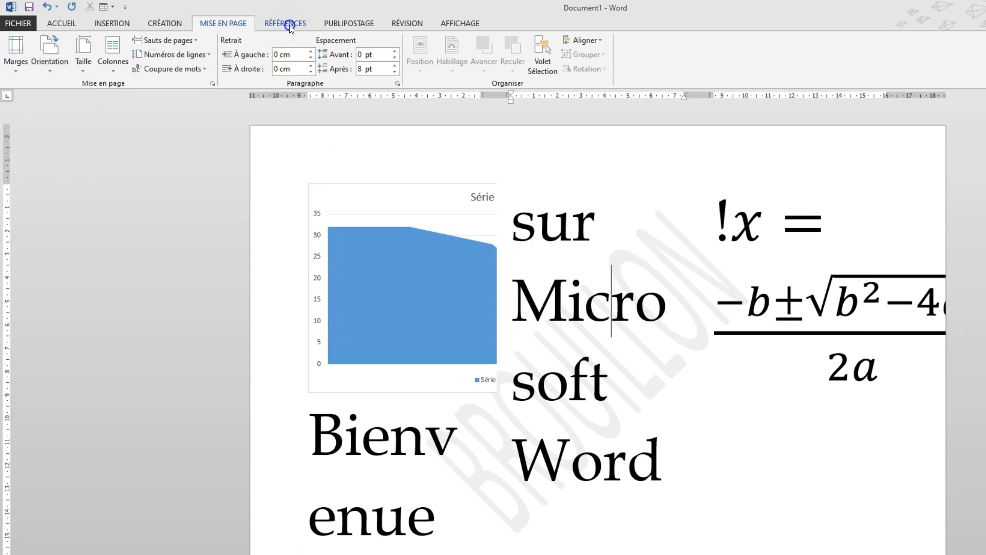
left_click(289, 23)
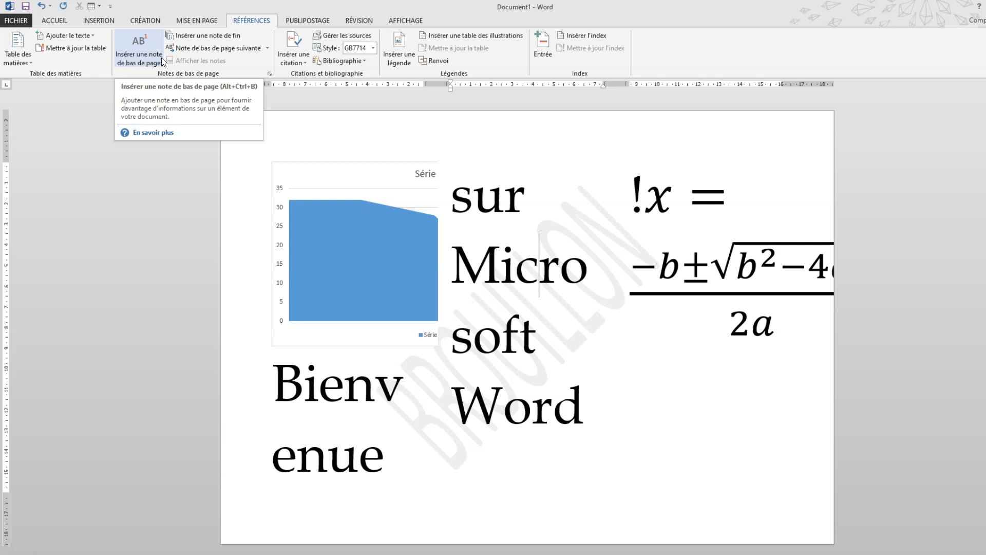
left_click(154, 58)
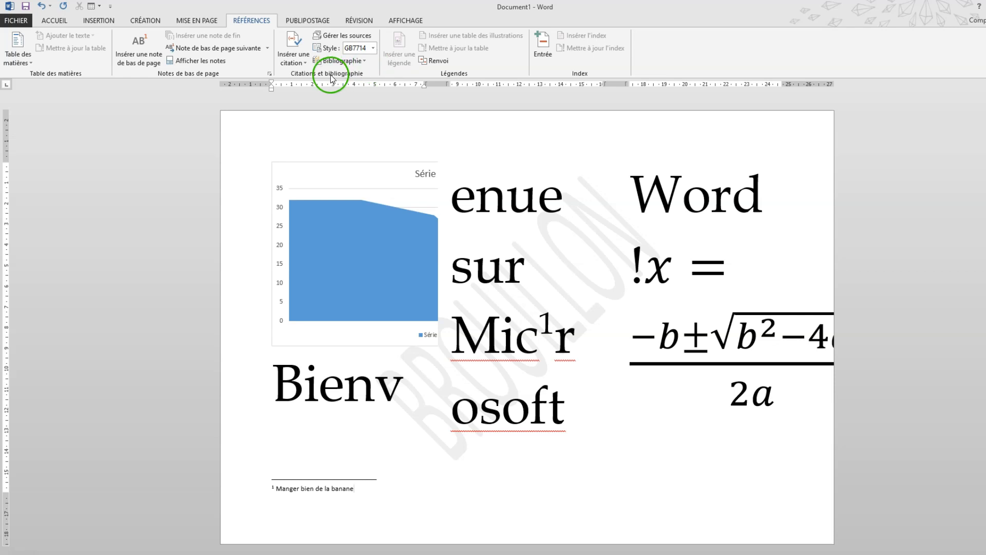
- Look over the mail-merge and review commands, and show the page gridlines (Quadrillage) and hide them again
left_click(307, 20)
left_click(354, 19)
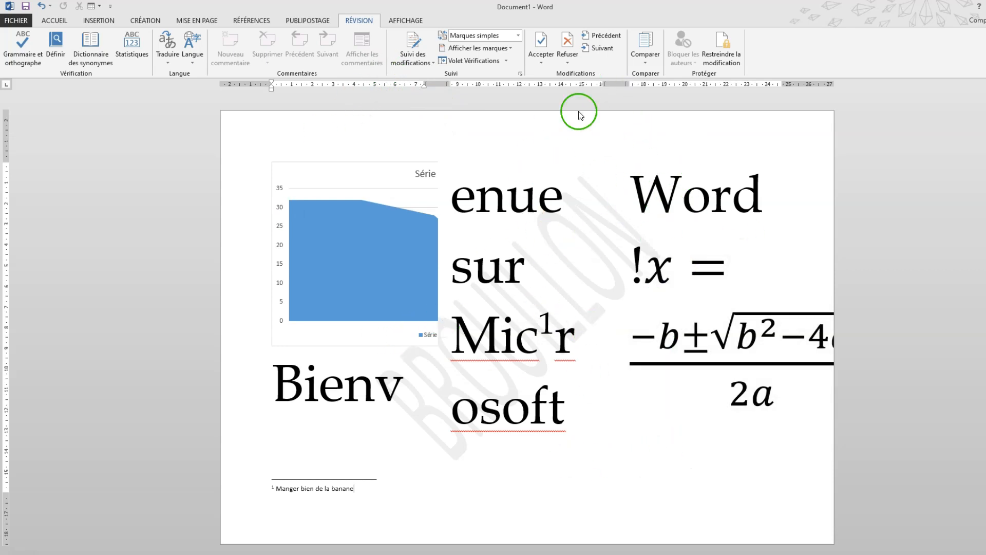
left_click(411, 20)
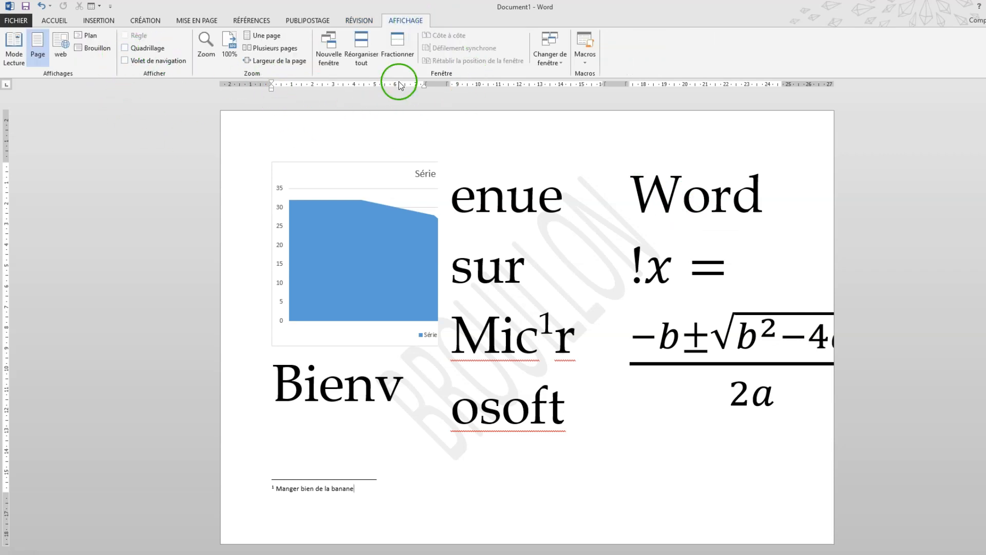
left_click(151, 50)
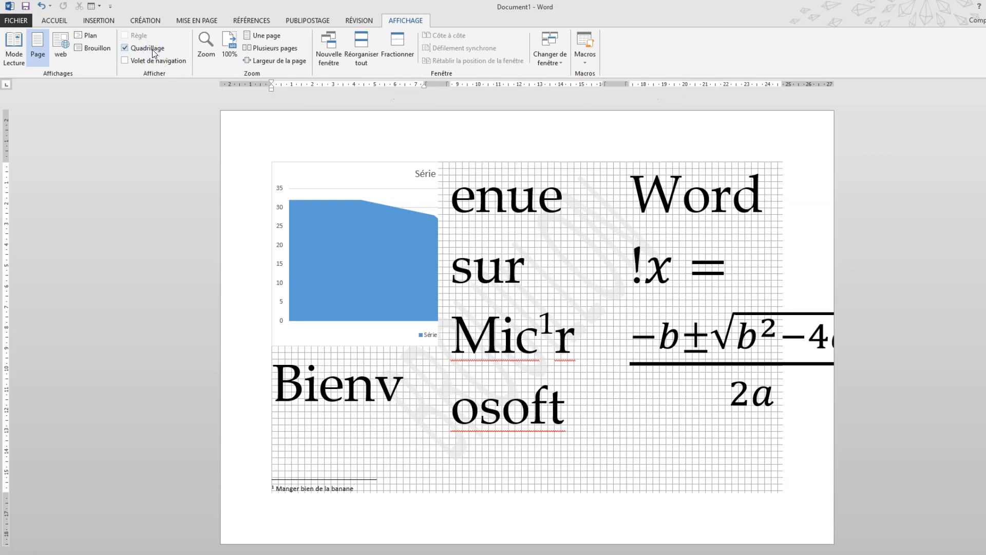
left_click(152, 52)
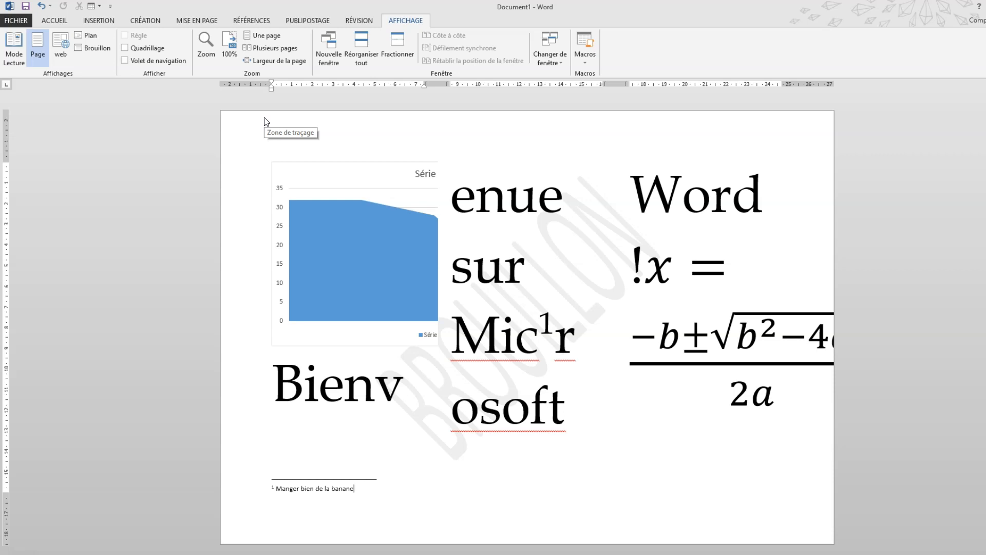
- Set the page zoom to 200 %
left_click(207, 65)
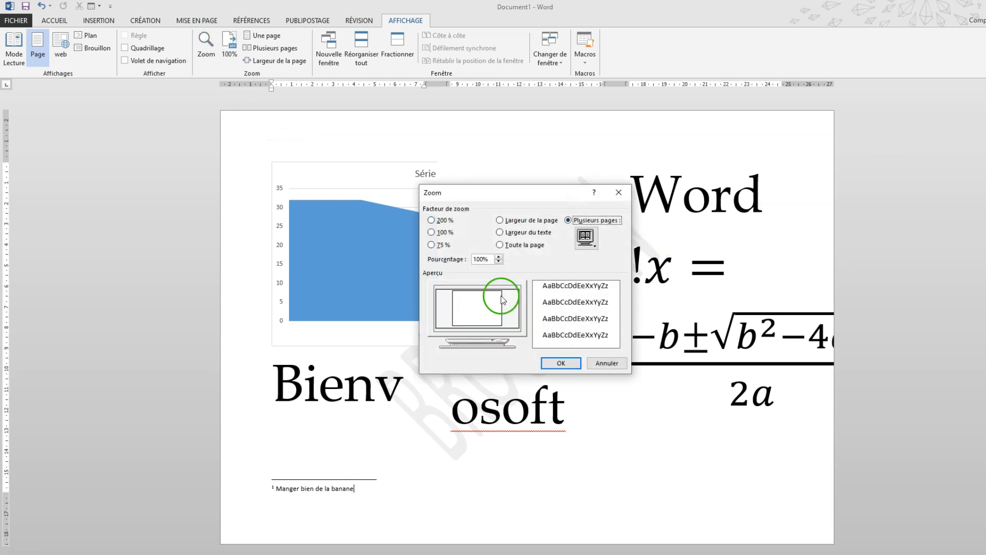
left_click(438, 221)
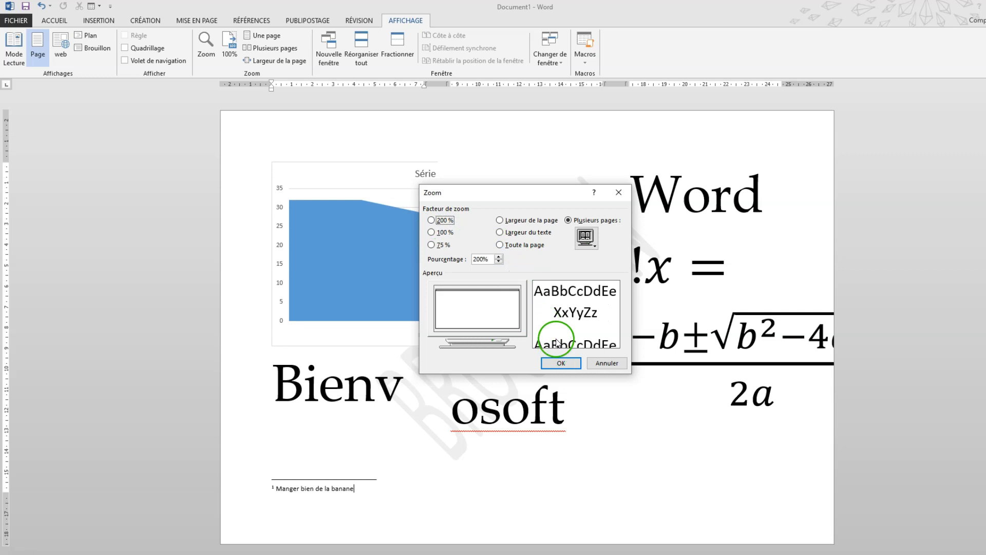
left_click(559, 363)
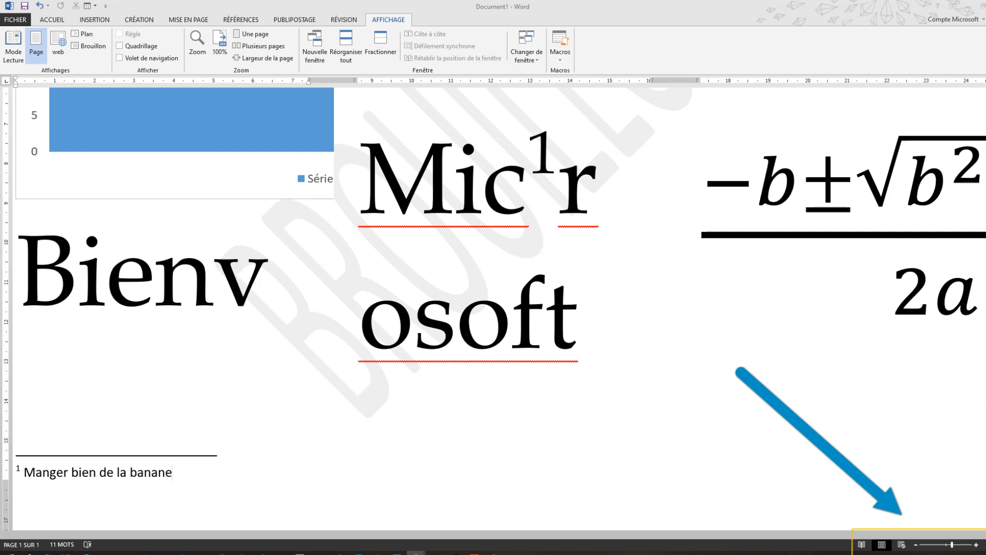
- Enlarge the page several zoom increments further, and reduce it again to 150 %
left_click(979, 544)
left_click(978, 544)
left_click(979, 544)
left_click(978, 544)
left_click(978, 544)
left_click(978, 544)
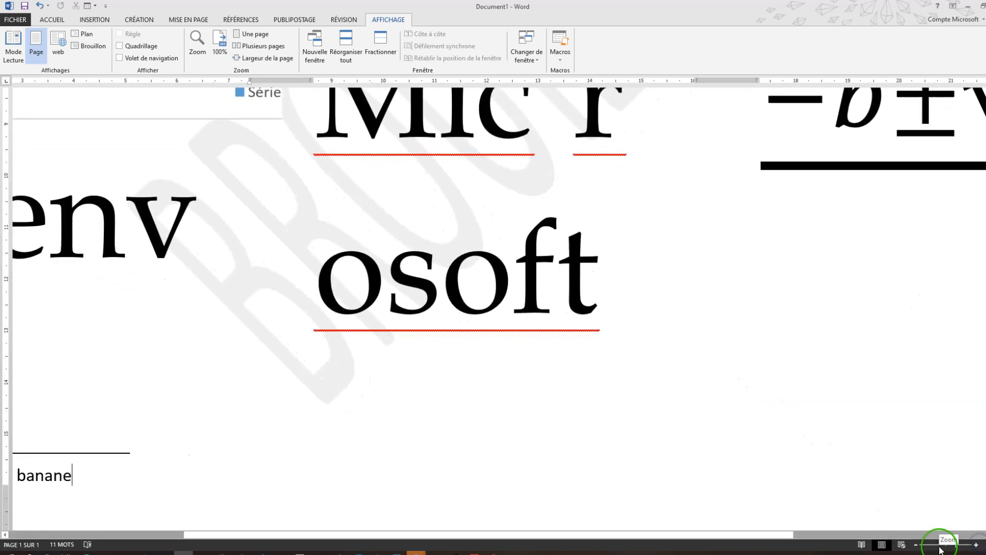
left_click(918, 545)
left_click(917, 545)
left_click(918, 545)
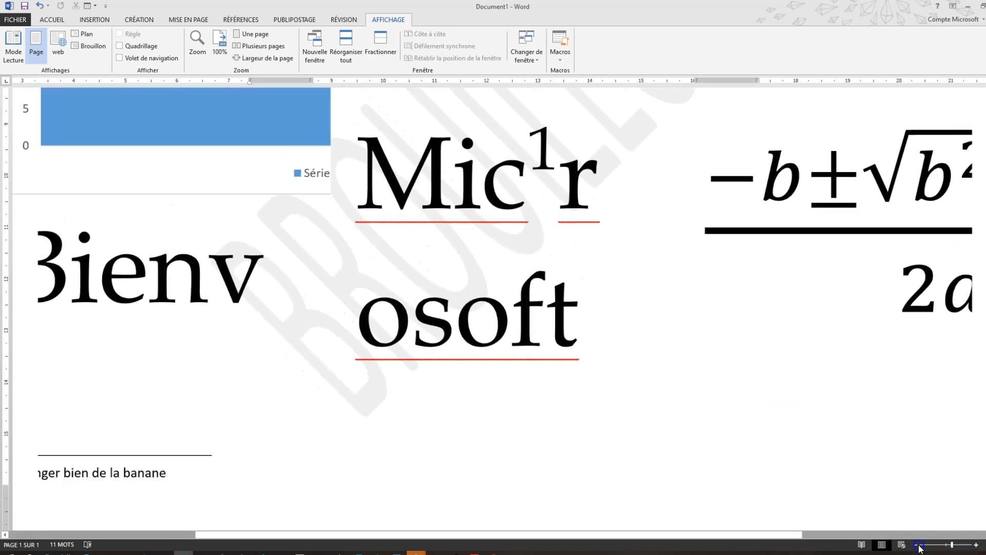
left_click(918, 546)
left_click(917, 546)
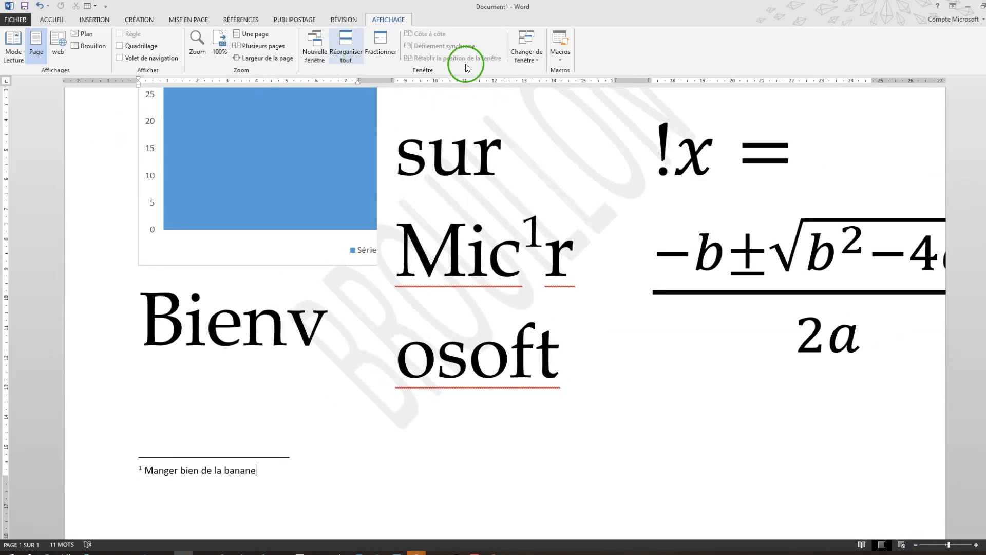
- Open a second window of the same document, look through it, and switch back to the Document1:1 window
left_click(313, 46)
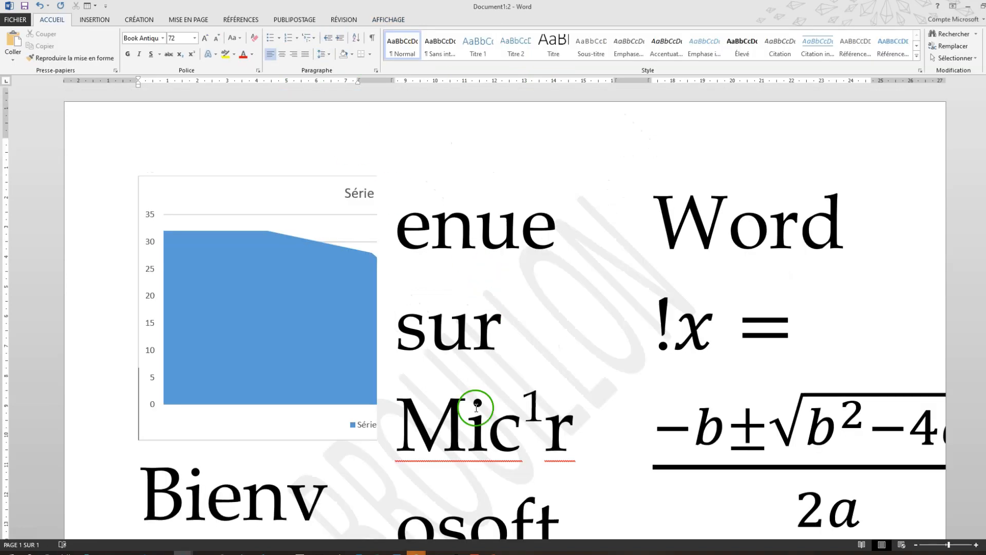
scroll(511, 380, "down", 3)
scroll(369, 207, "up", 3)
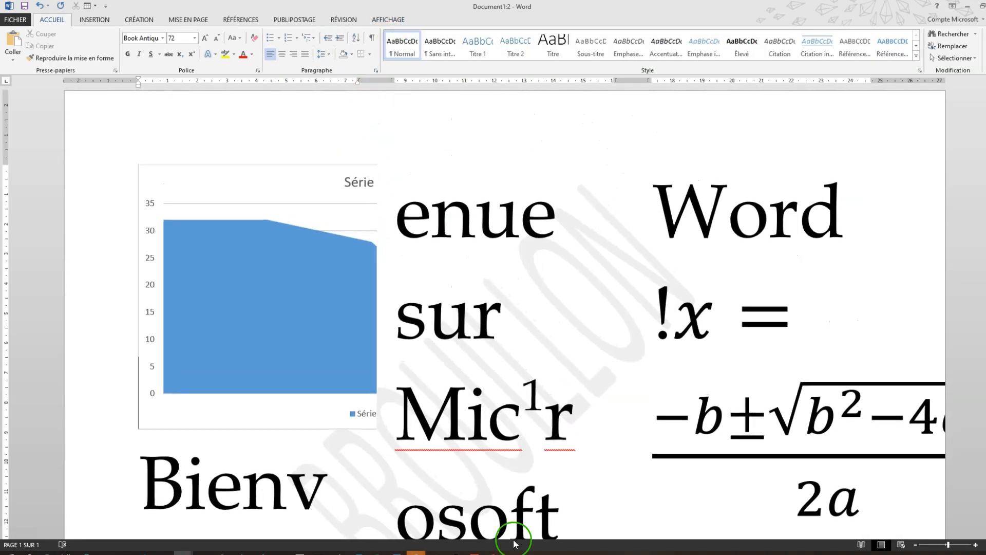
mouse_move(181, 548)
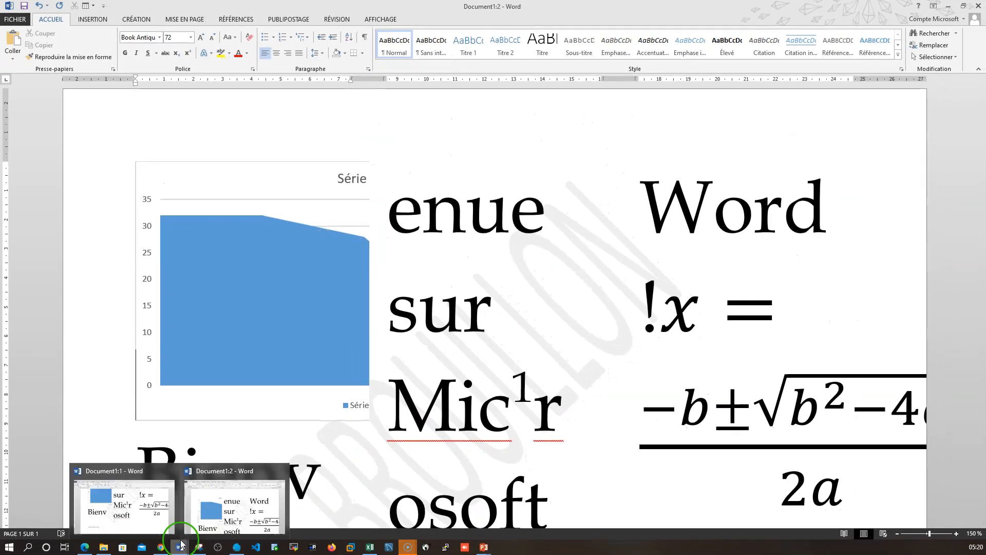
left_click(147, 505)
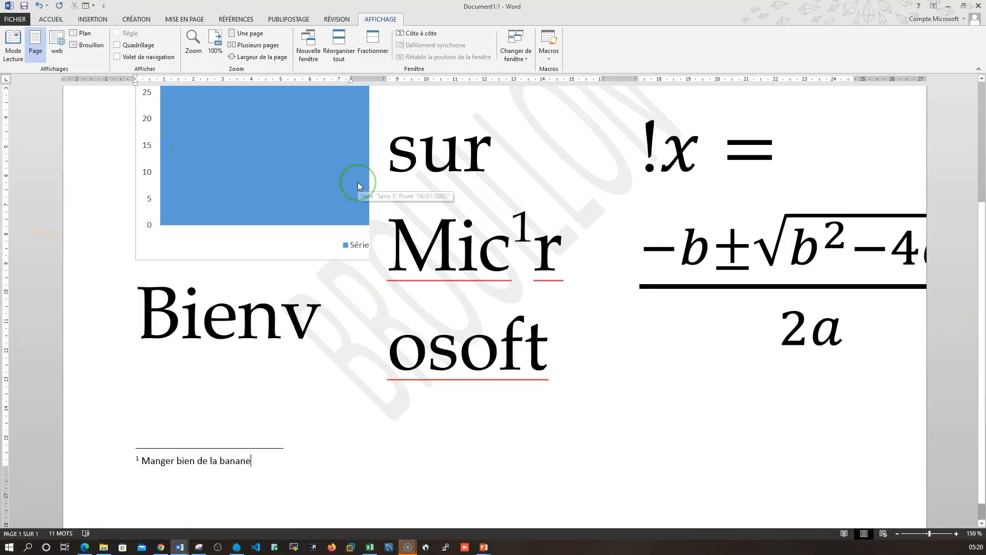
- Take both document windows out of full-screen size, and narrow and shift the Document1:2 window so it stands beside Document1:1
left_click(963, 5)
left_click(869, 7)
left_click(962, 6)
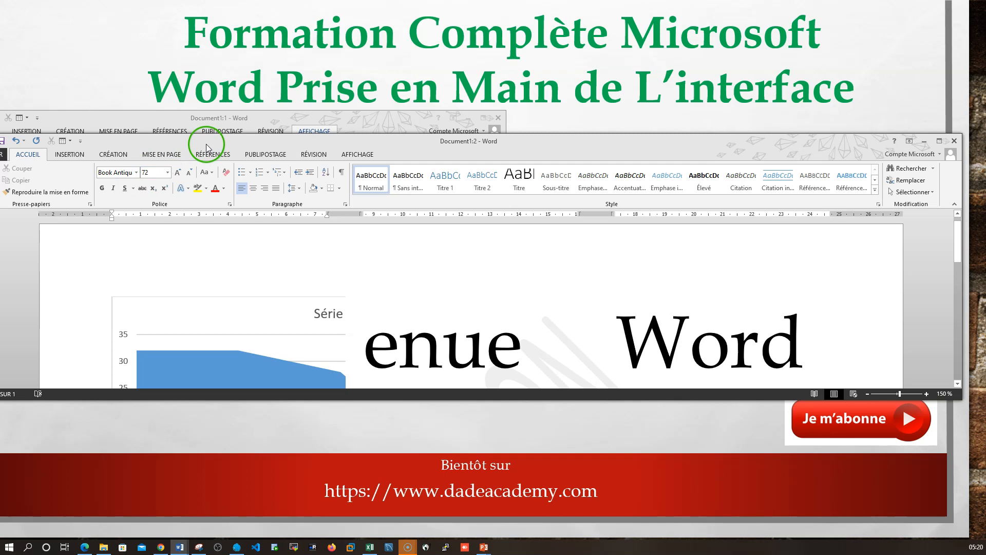
left_click_drag(205, 143, 306, 148)
left_click_drag(83, 266, 470, 267)
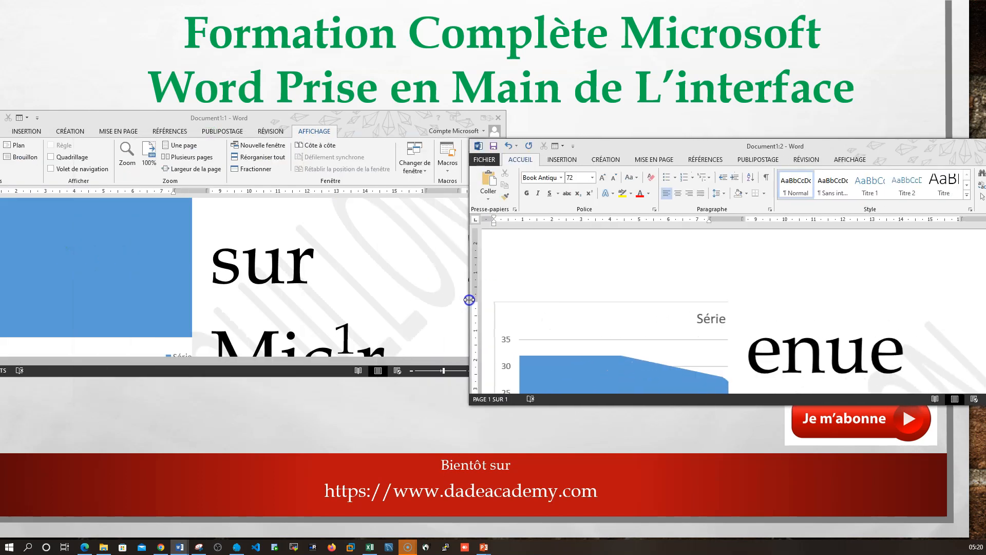
left_click_drag(723, 151, 720, 137)
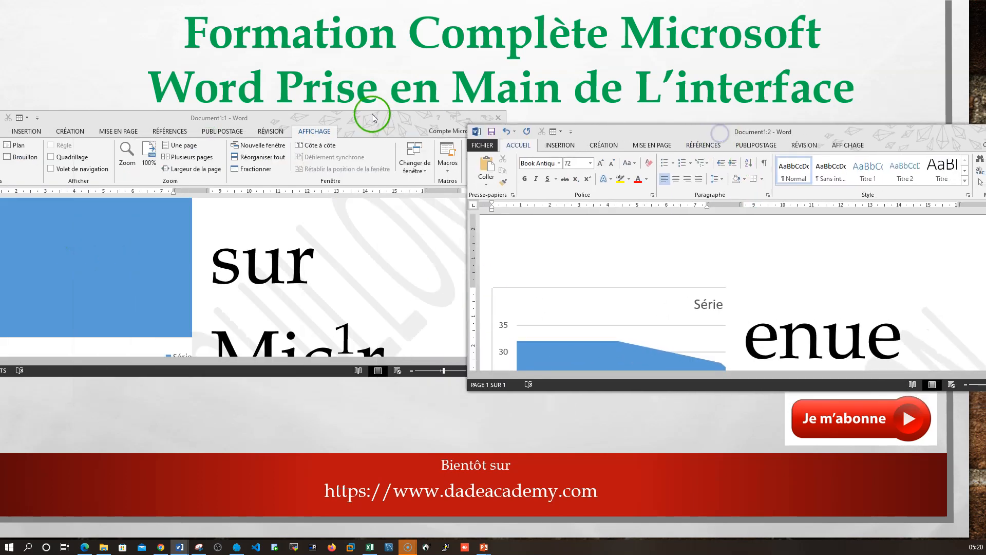
- Raise both document windows on the desktop, stretch them to nearly full height, and remove the overlap between them
left_click_drag(370, 113, 370, 28)
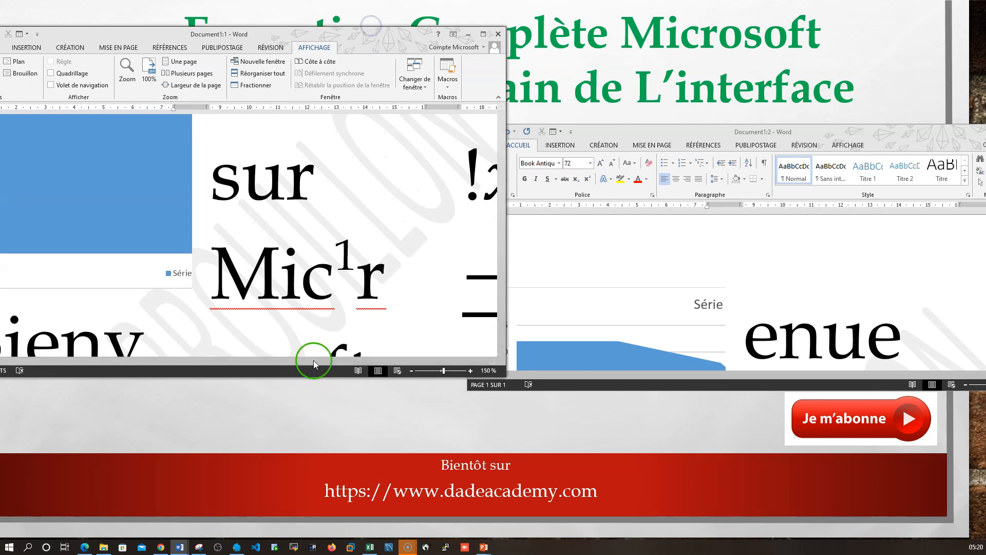
left_click_drag(310, 377, 309, 509)
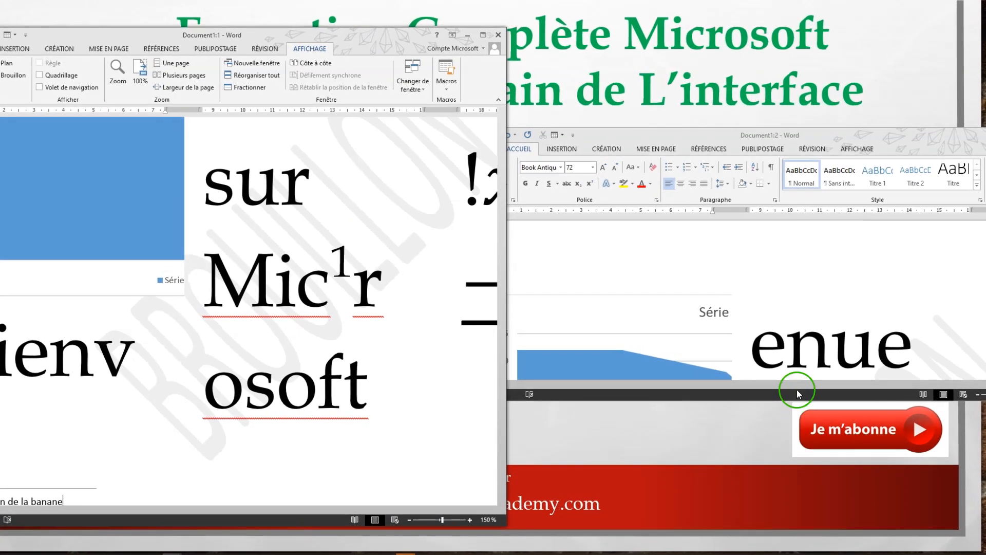
left_click_drag(797, 400, 800, 513)
left_click_drag(711, 129, 714, 29)
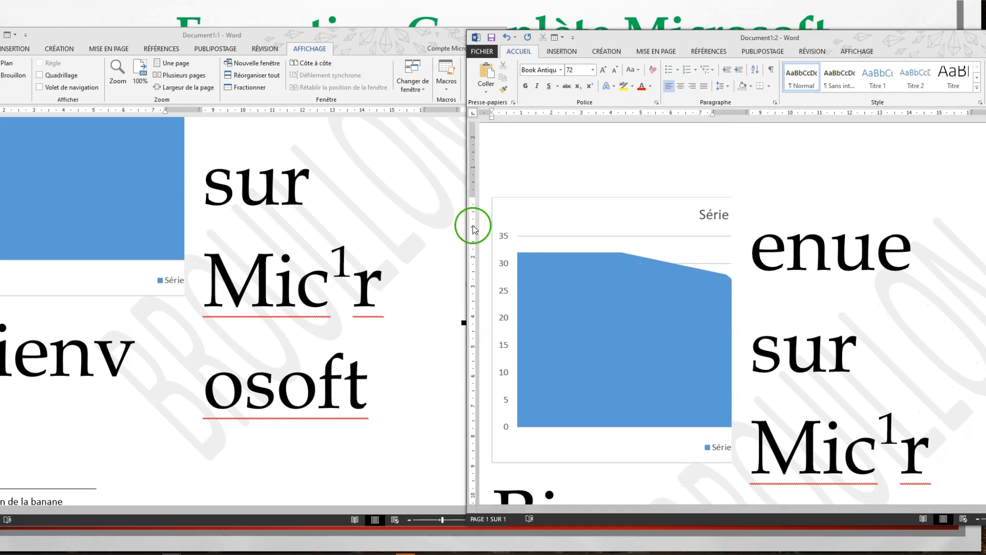
left_click_drag(466, 222, 504, 226)
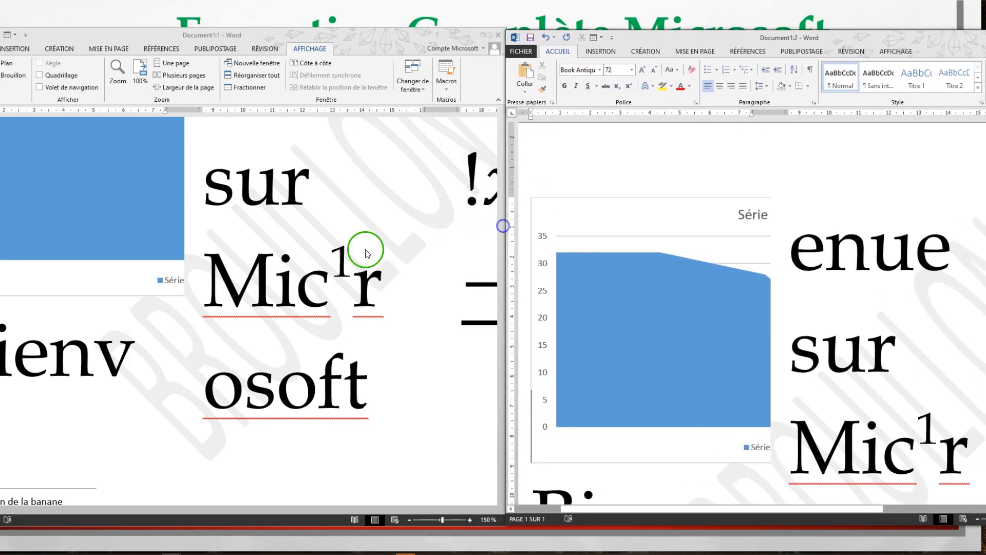
- Switch between the two side-by-side document windows, and maximize the Document1:1 window
left_click(280, 243)
left_click(675, 294)
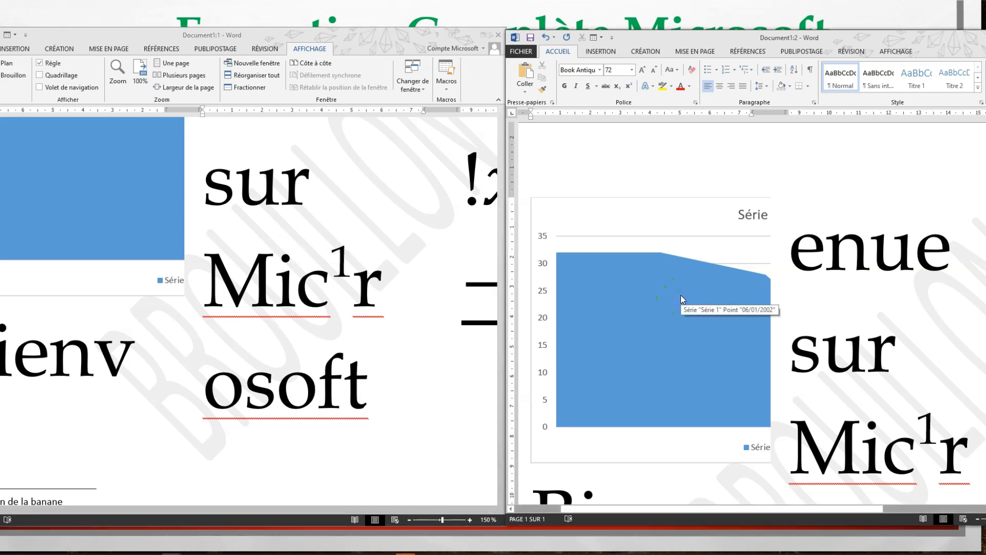
left_click(660, 163)
left_click(418, 38)
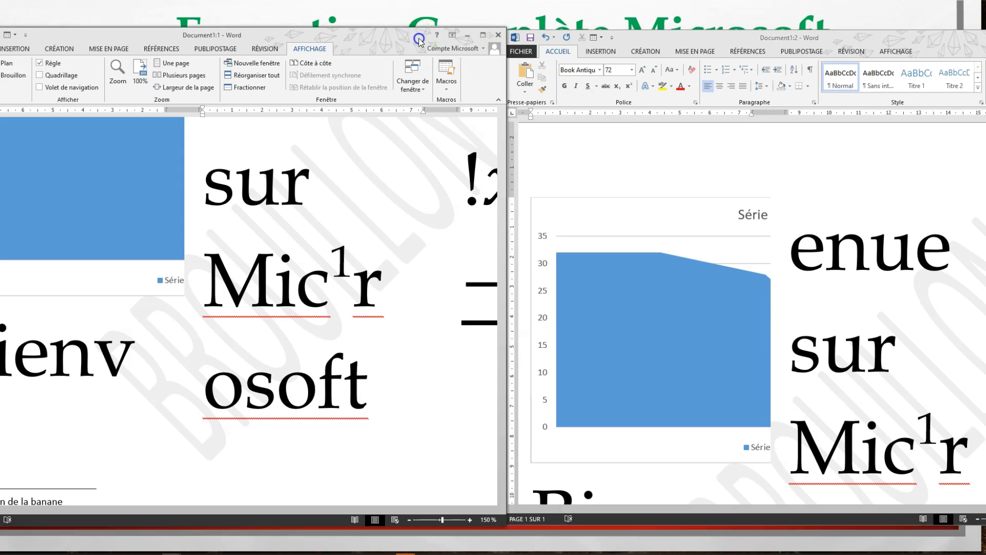
left_click(486, 36)
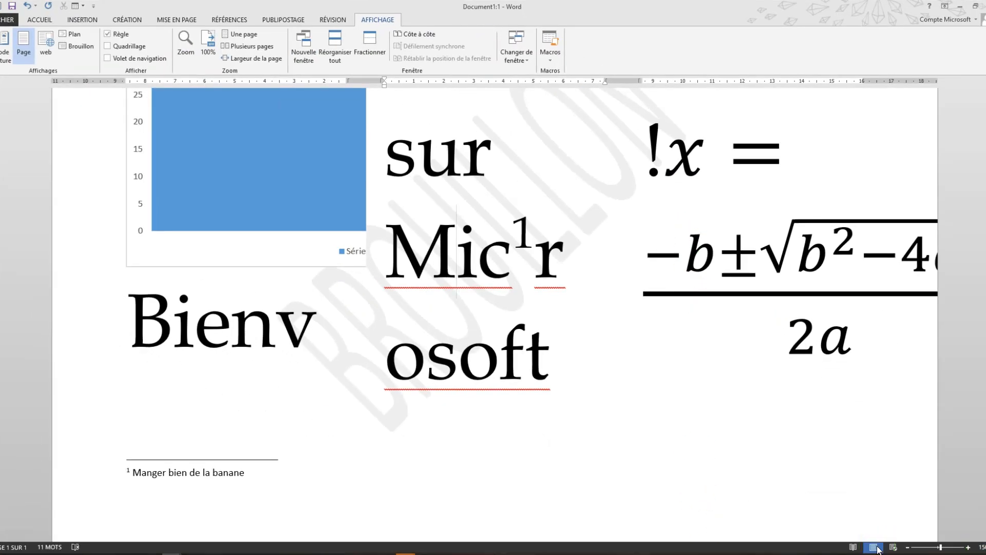
- View the document in reading mode and in web layout, and return it to the page layout
left_click(854, 547)
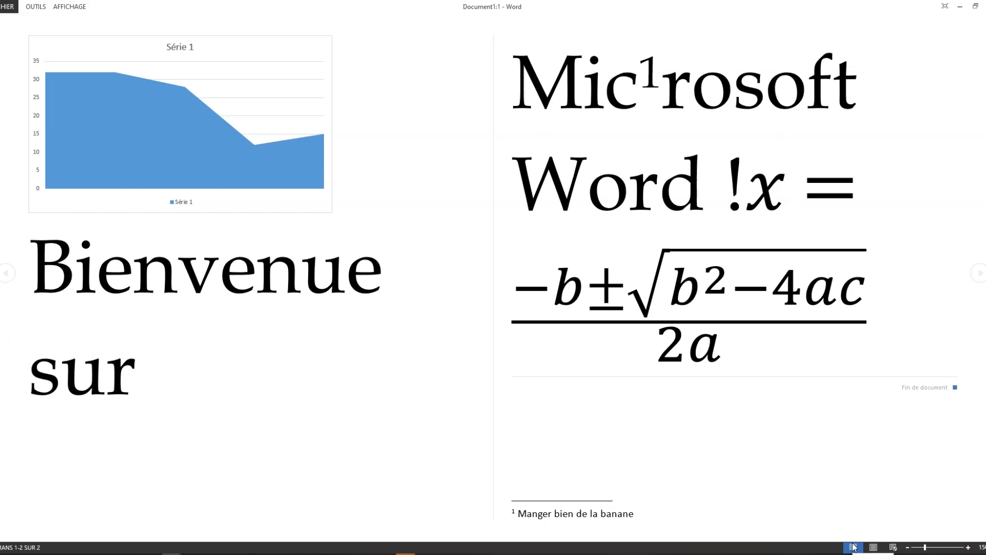
left_click(892, 548)
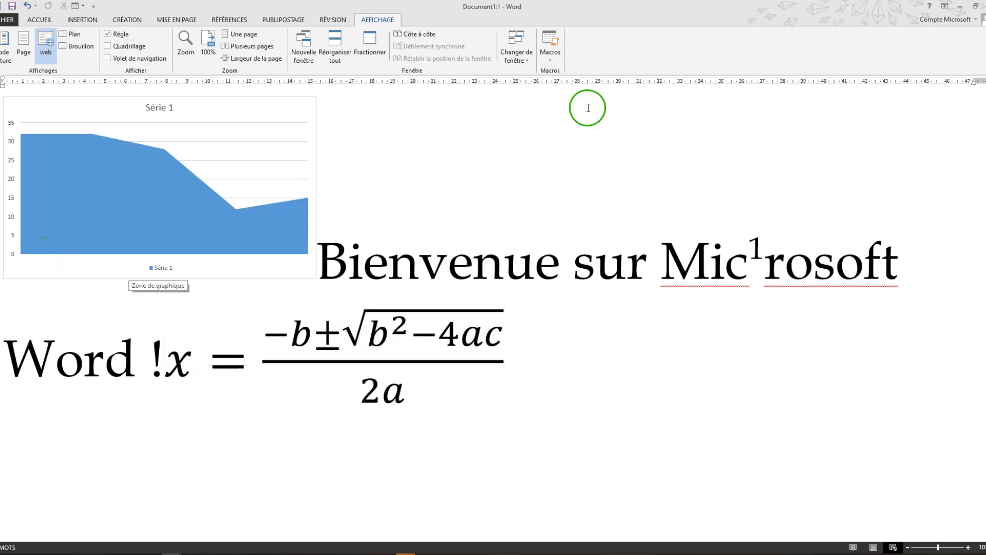
left_click(32, 18)
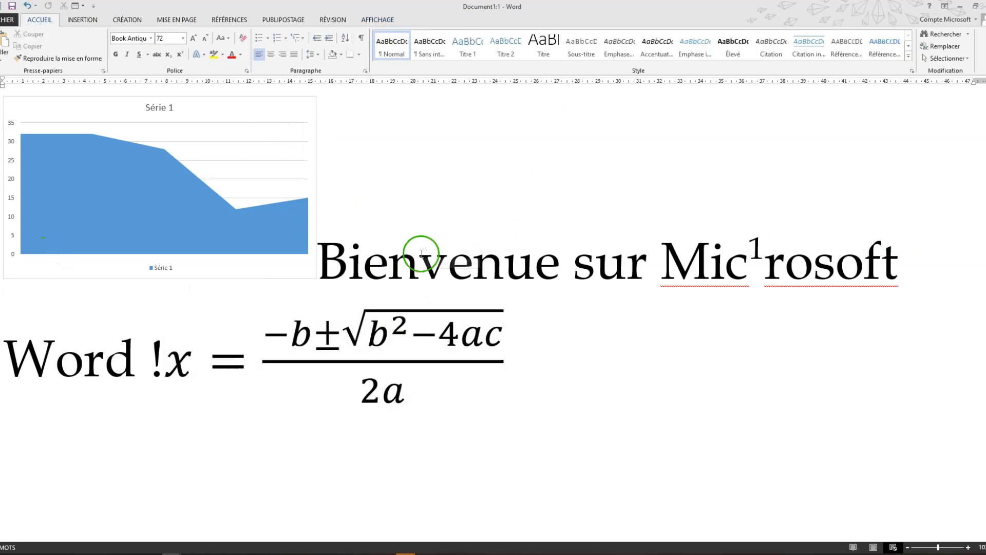
left_click(850, 549)
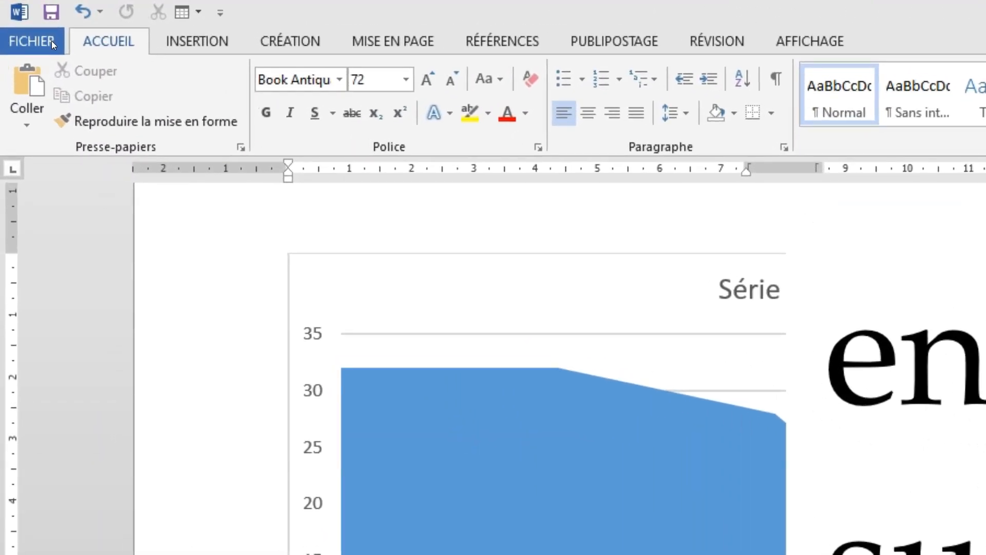
- Examine the document's information page and compare the Save (Enregistrer) and Save As (Enregistrer sous) commands
left_click(52, 41)
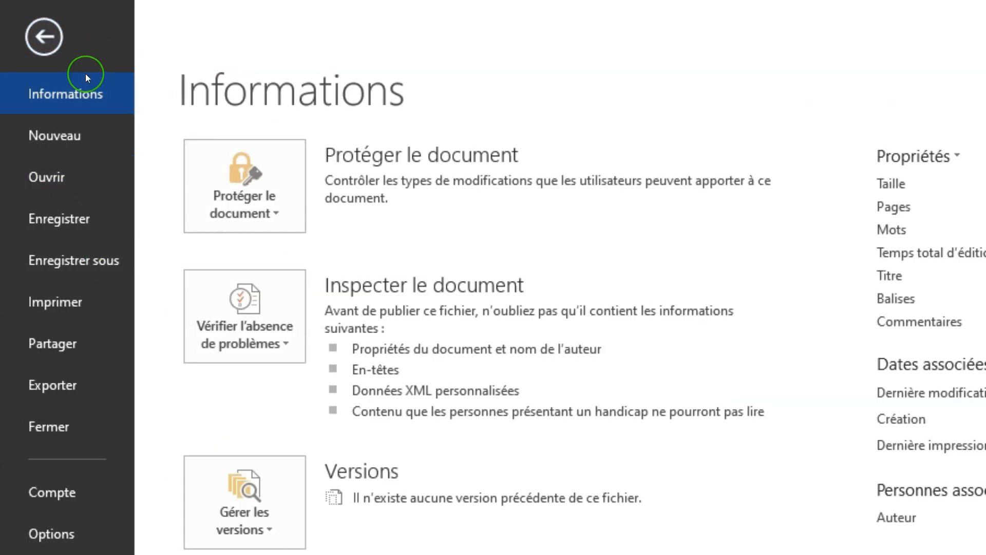
left_click(51, 35)
left_click(26, 44)
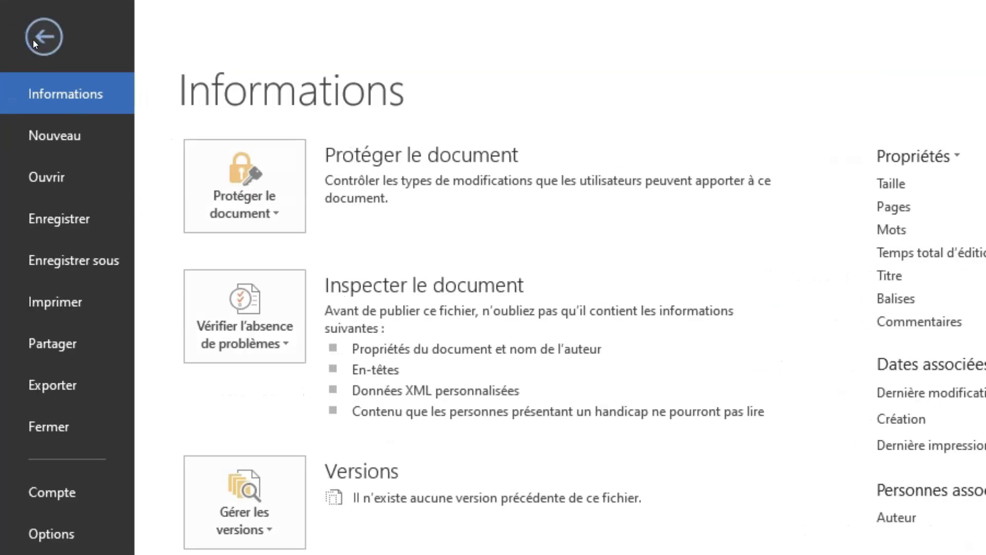
left_click(58, 116)
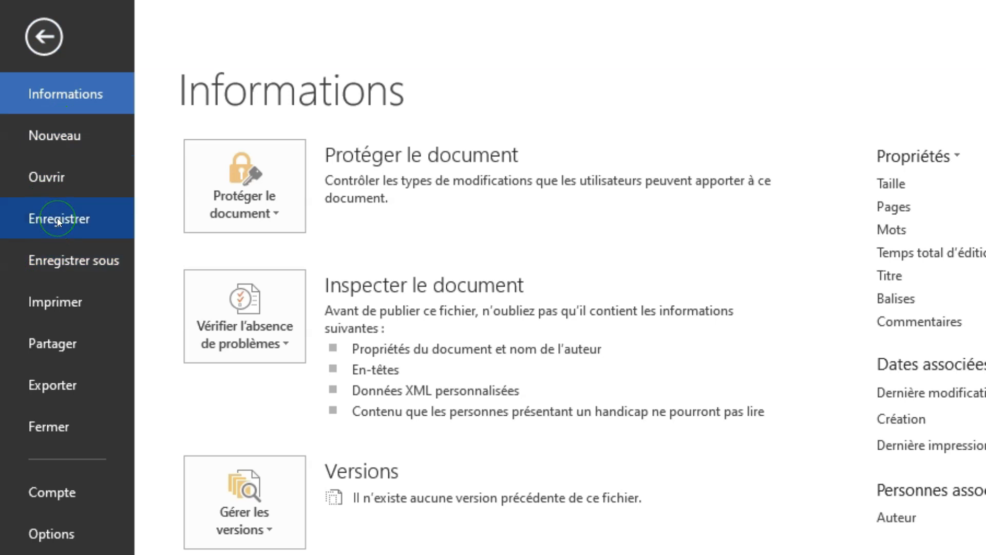
left_click(40, 274)
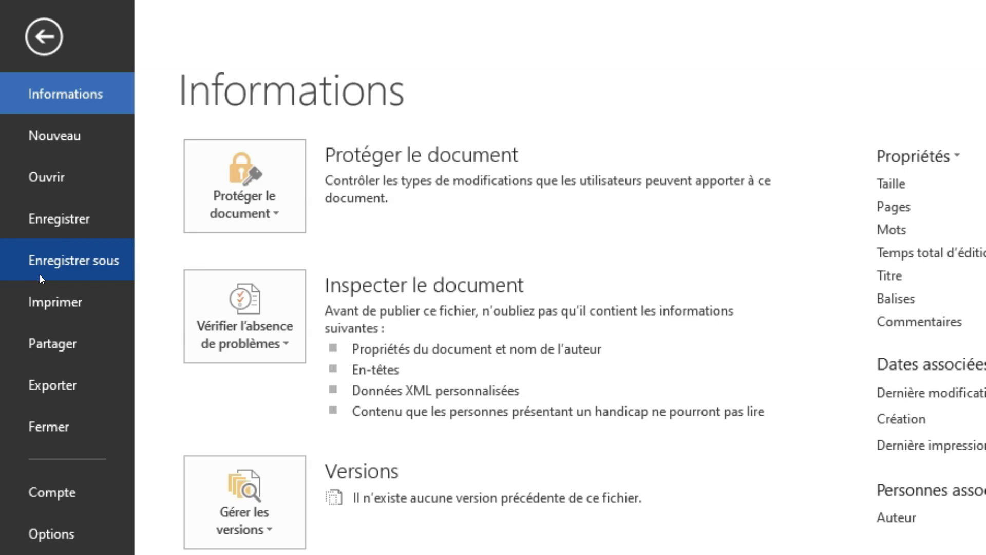
left_click(90, 216)
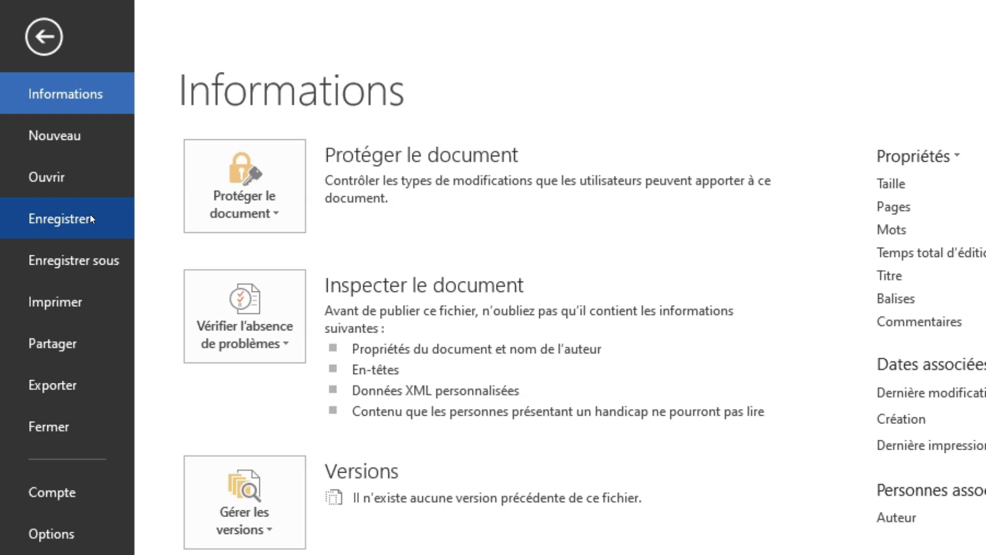
left_click(86, 268)
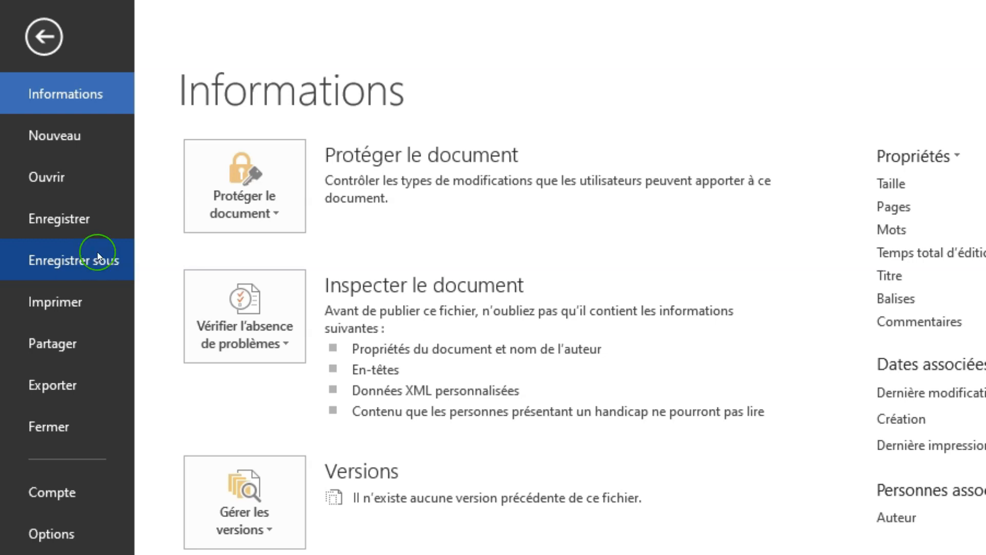
- Start saving the document in the computer's Documents folder and name the file Test 1
left_click(87, 218)
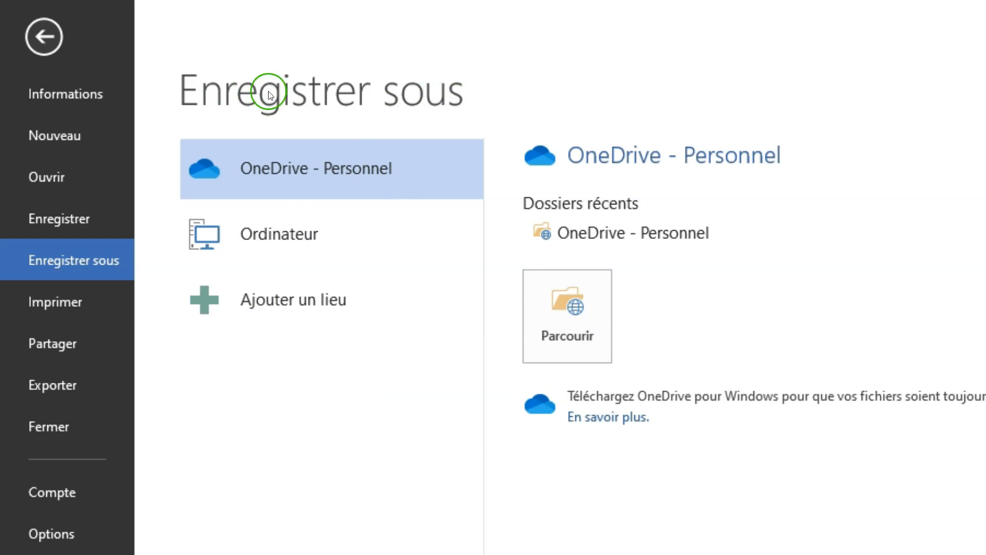
left_click(42, 219)
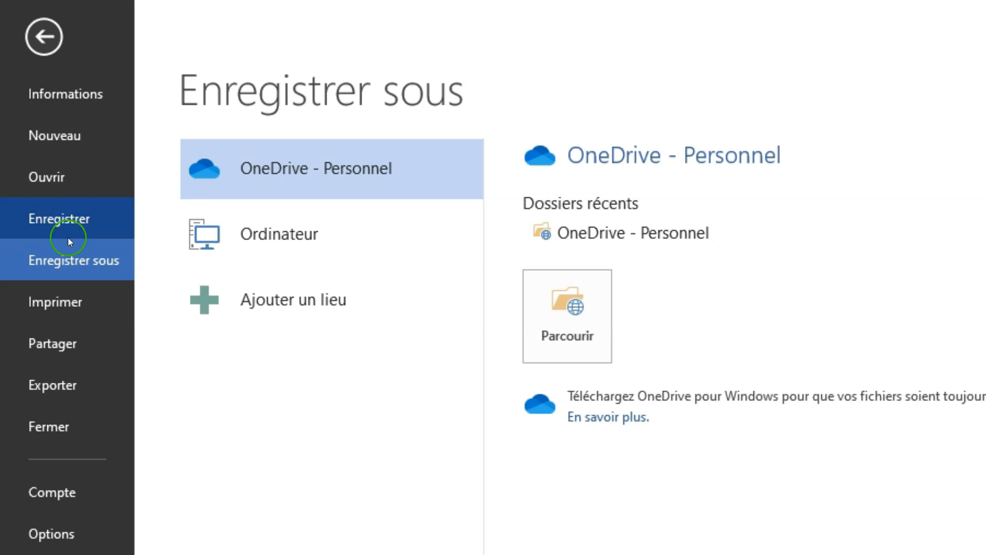
left_click(99, 266)
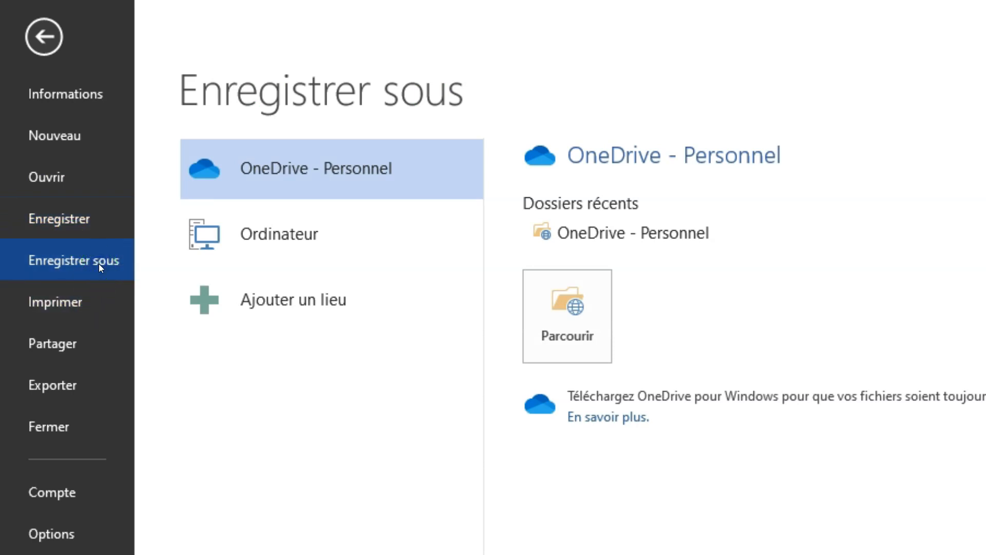
left_click(303, 255)
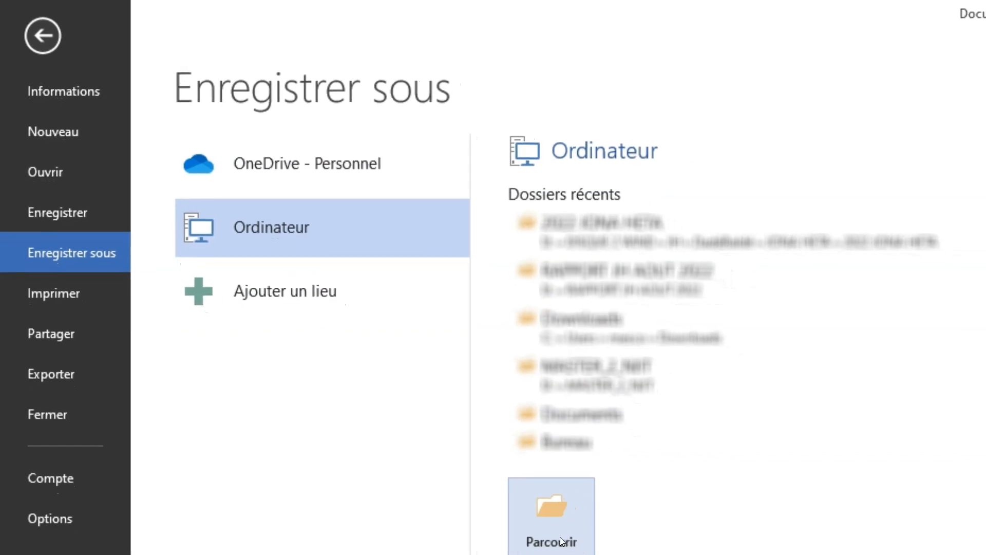
left_click(536, 510)
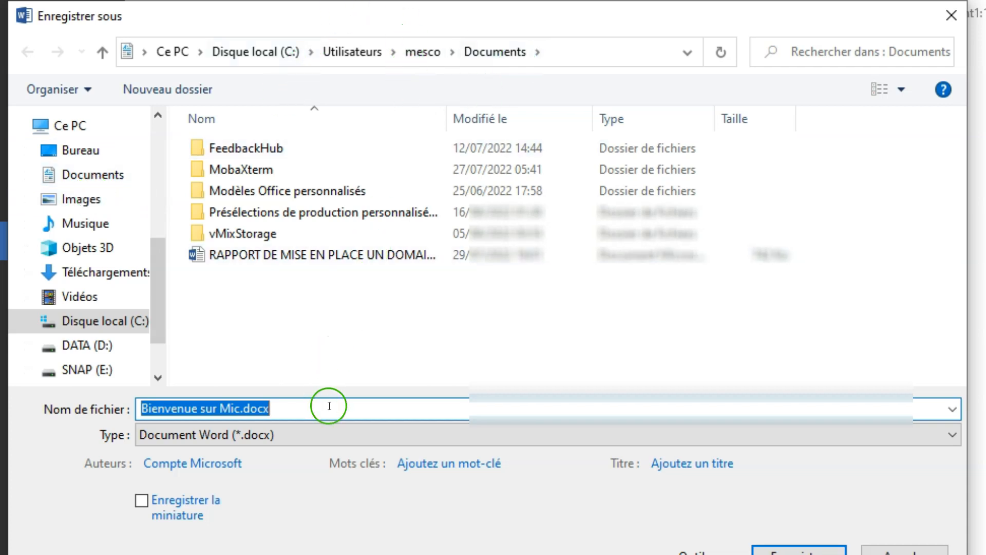
type("Test ")
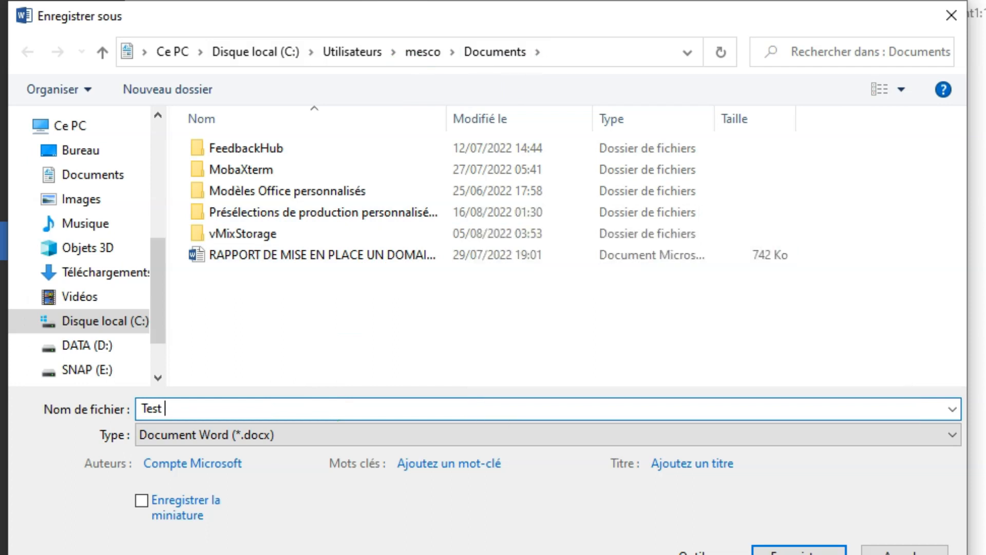
type("1")
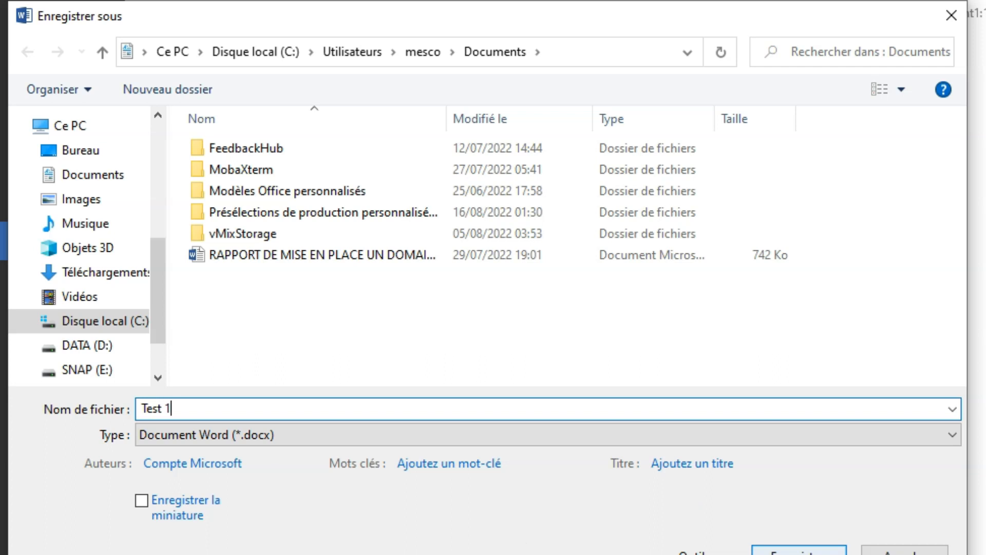
- Check the available file types, keep Document Word (*.docx) as the format, and save the file
left_click(399, 435)
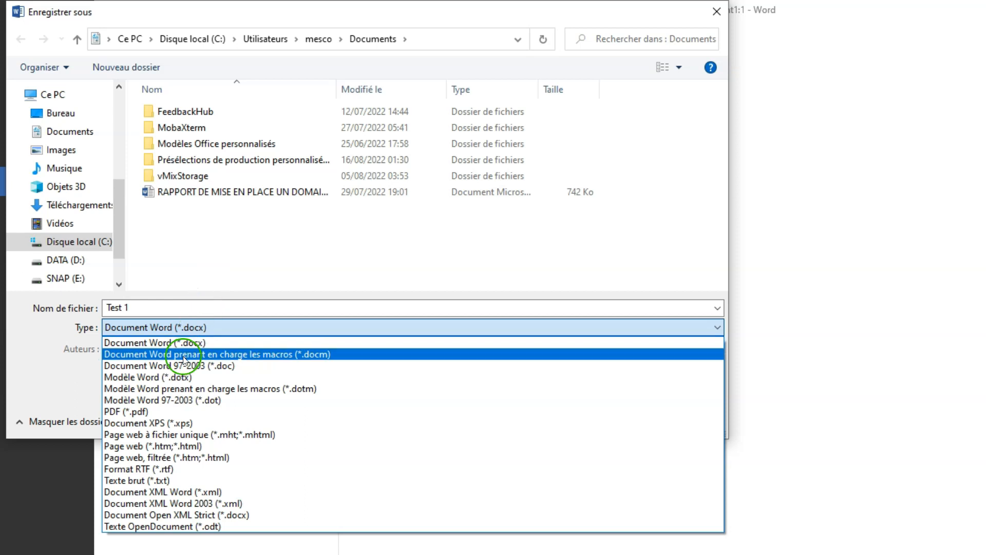
left_click(191, 342)
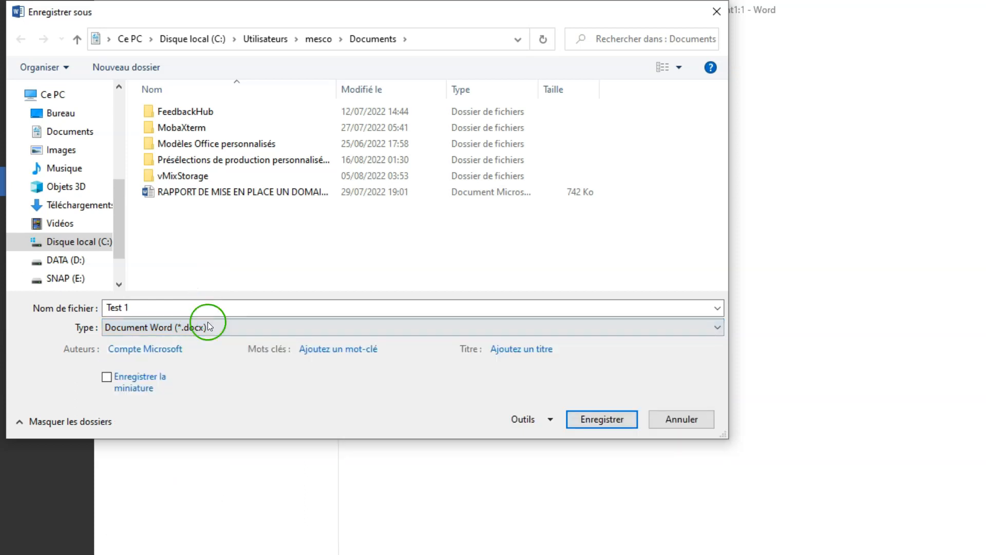
left_click(246, 311)
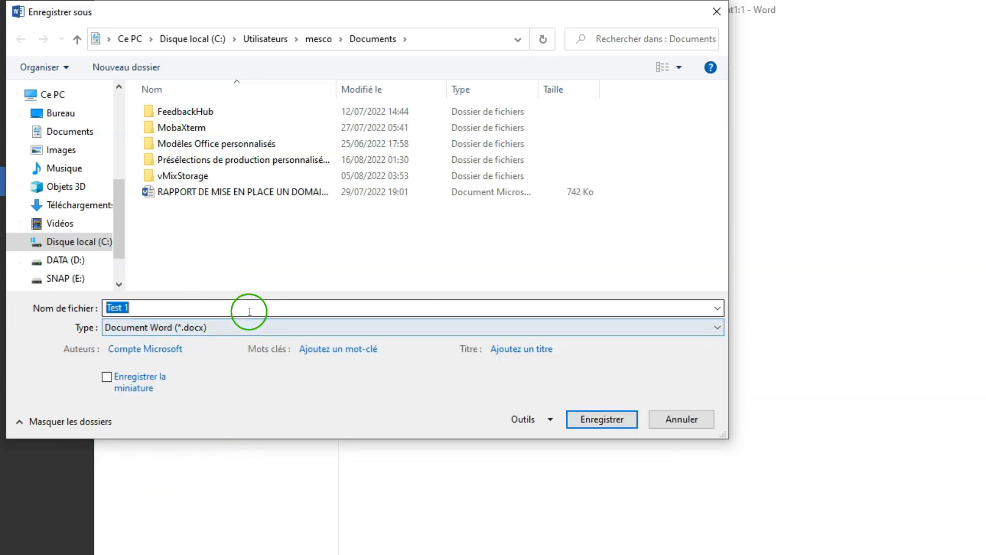
left_click(257, 328)
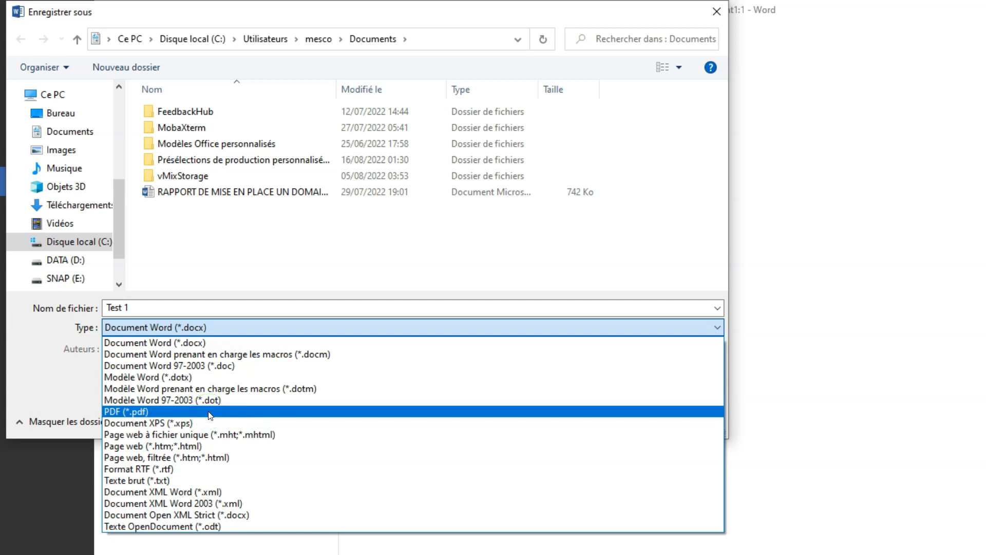
left_click(45, 342)
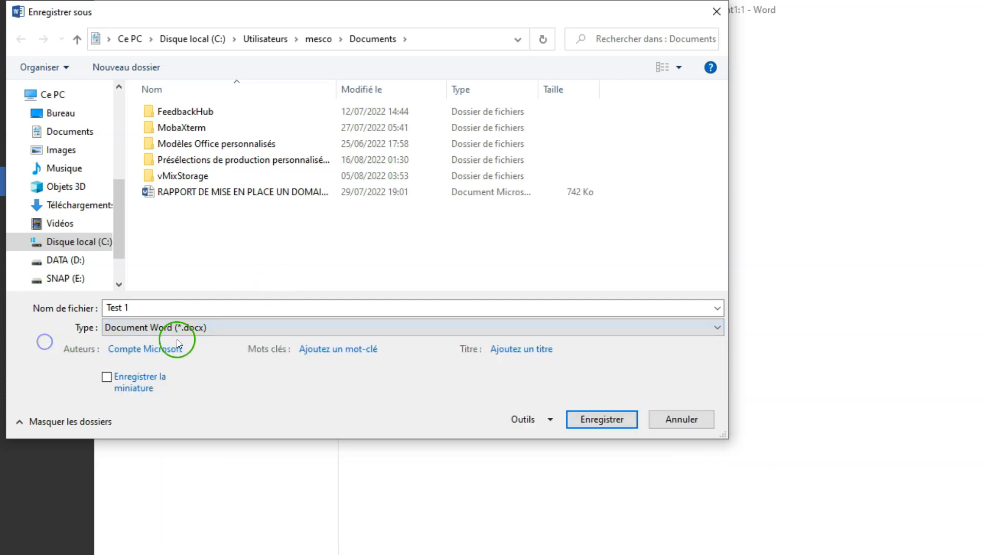
left_click(571, 423)
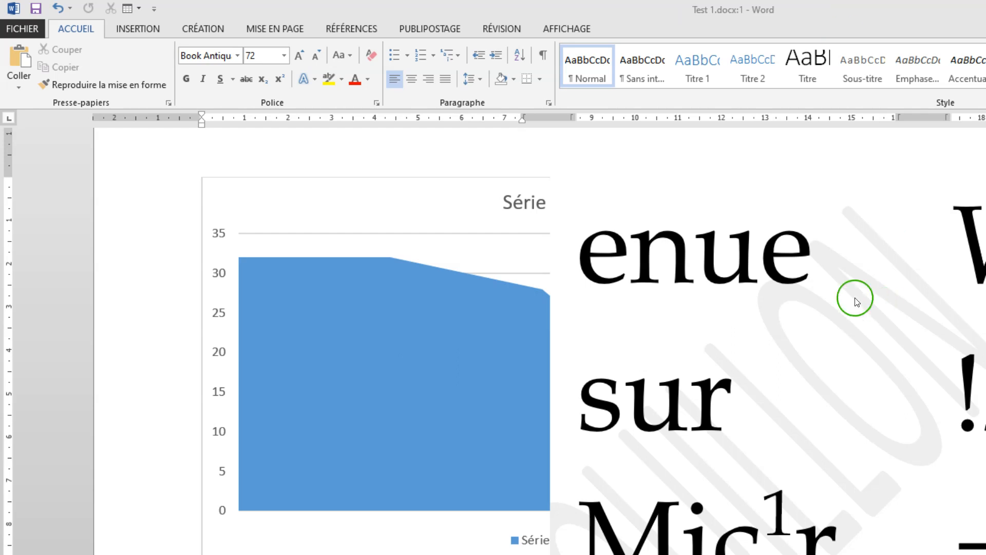
- Open the document's print settings and view the list of available printers
left_click(15, 29)
left_click(31, 214)
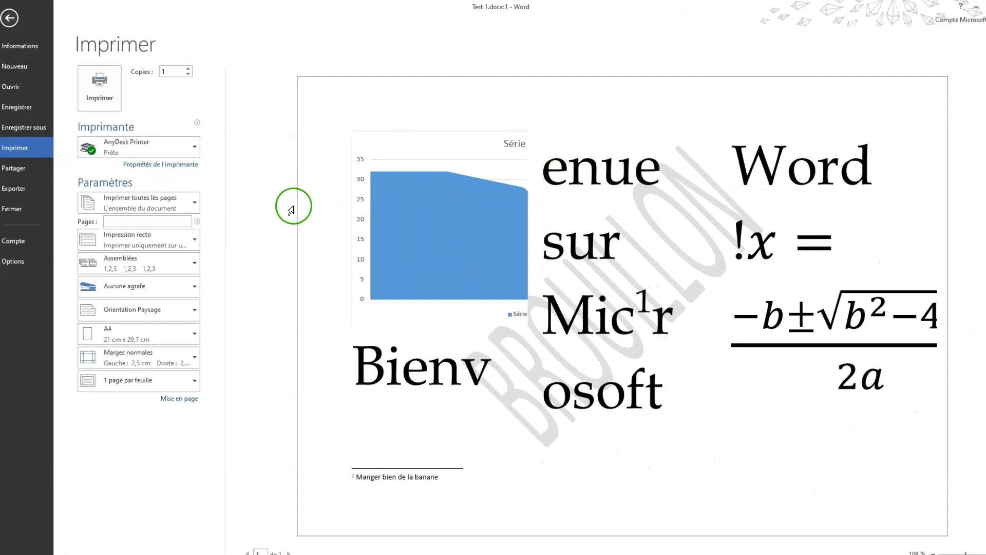
left_click(178, 149)
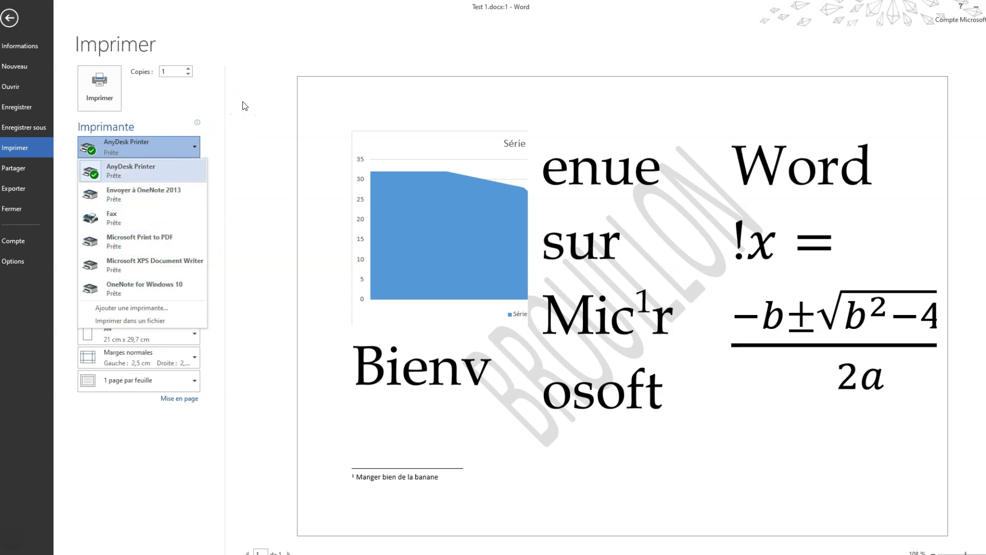
- Set the number of copies to 5 in the print settings and return to the document
left_click(189, 68)
left_click(189, 68)
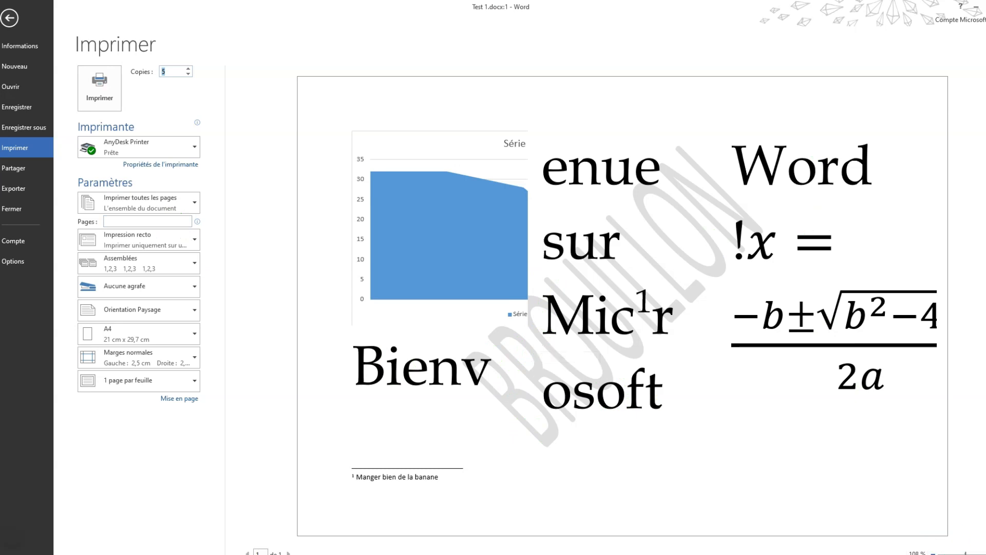
left_click(933, 553)
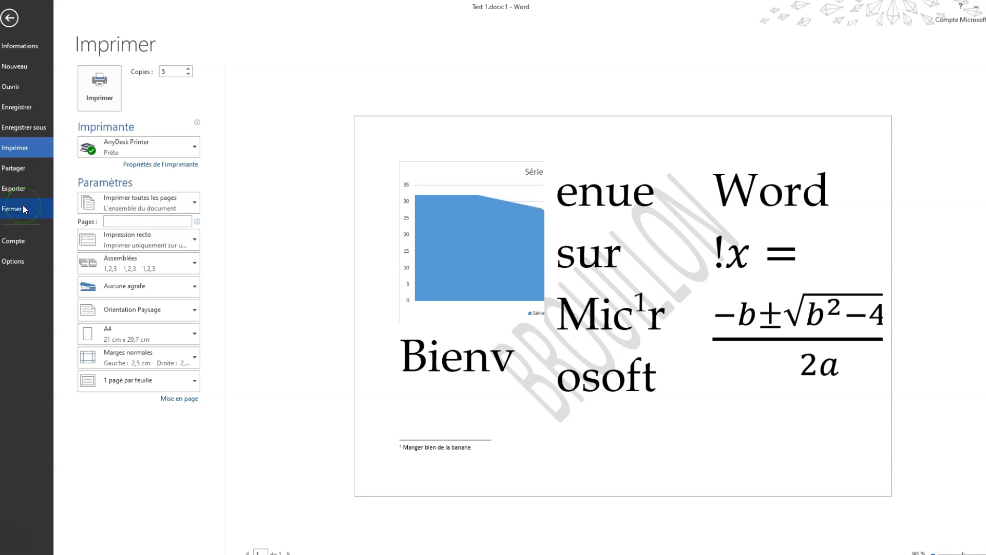
left_click(9, 18)
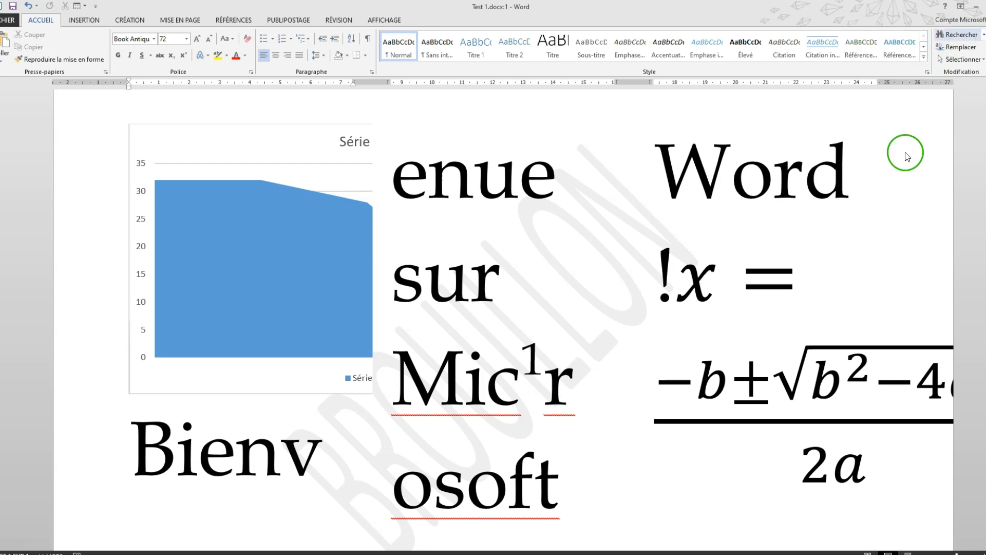
left_click(137, 23)
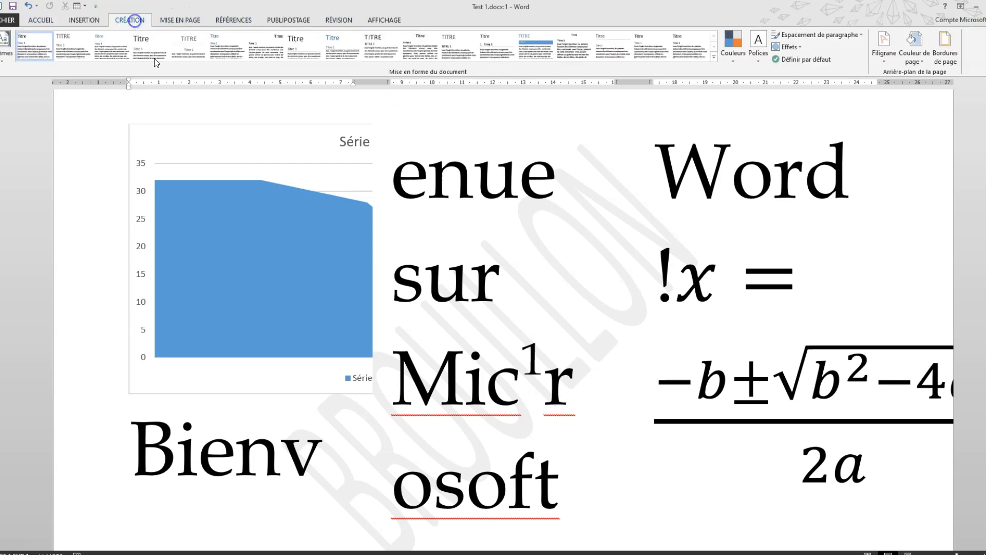
left_click(75, 23)
scroll(579, 342, "down", 3)
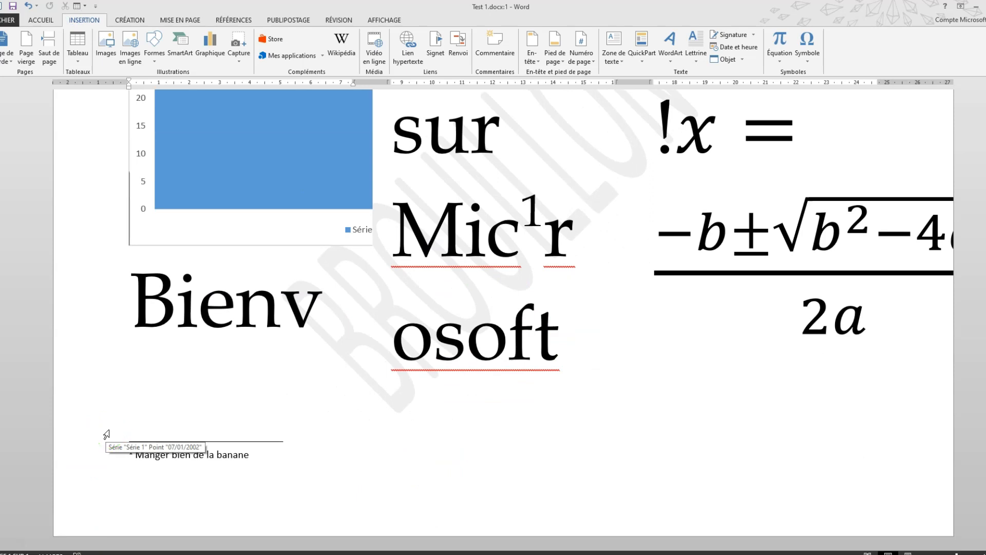
left_click(51, 508)
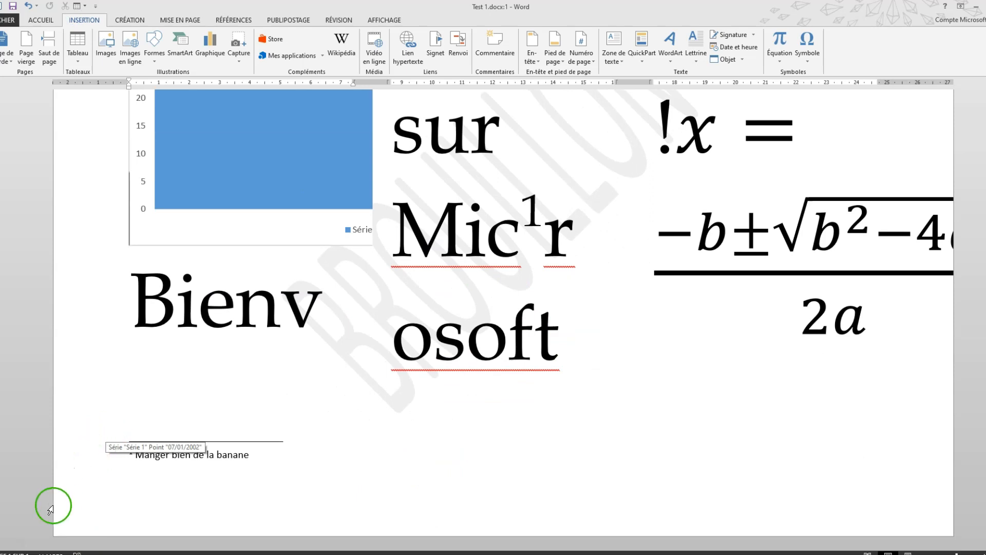